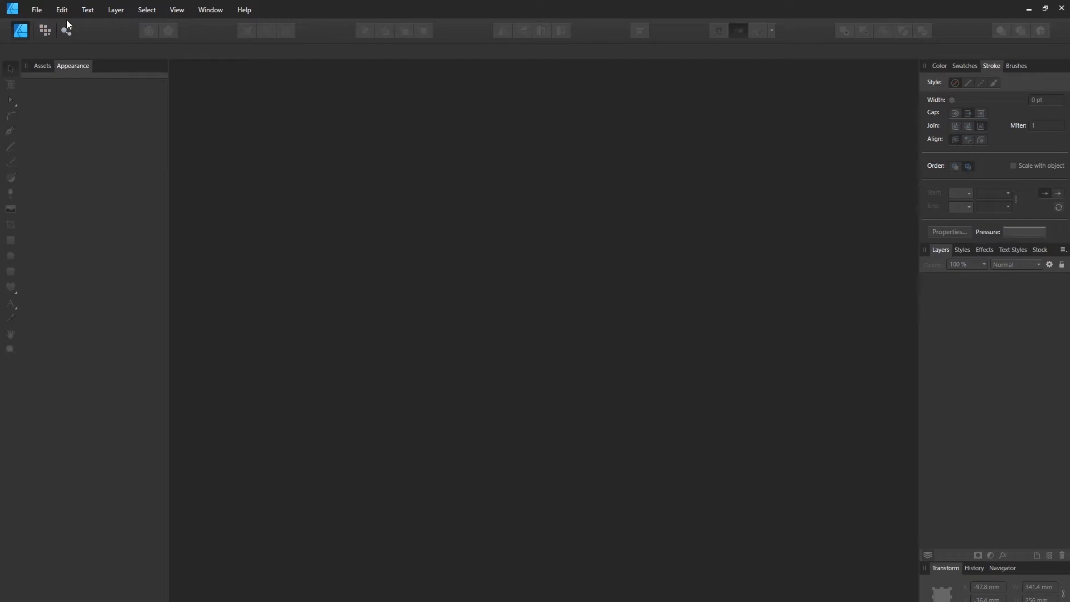
Create a new Letter-size print document in landscape orientation
{"action": "left_click", "coordinate": [37, 10]}
{"action": "left_click", "coordinate": [37, 34]}
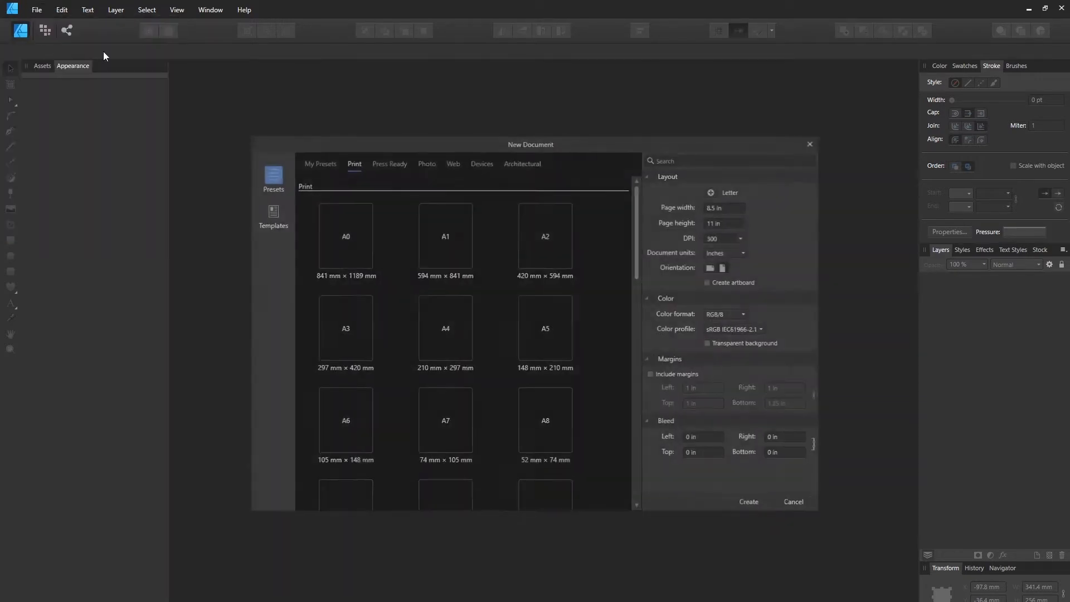
{"action": "left_click_drag", "start_coordinate": [637, 224], "coordinate": [624, 305]}
{"action": "scroll", "coordinate": [624, 306], "scroll_direction": "down", "scroll_amount": 5}
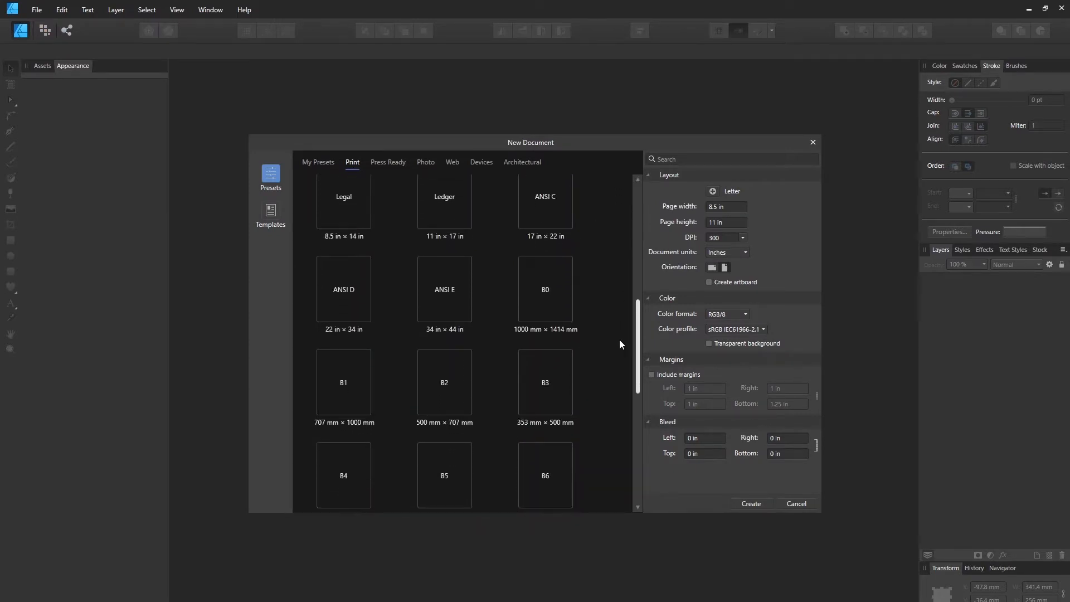
{"action": "scroll", "coordinate": [611, 379], "scroll_direction": "down", "scroll_amount": 4}
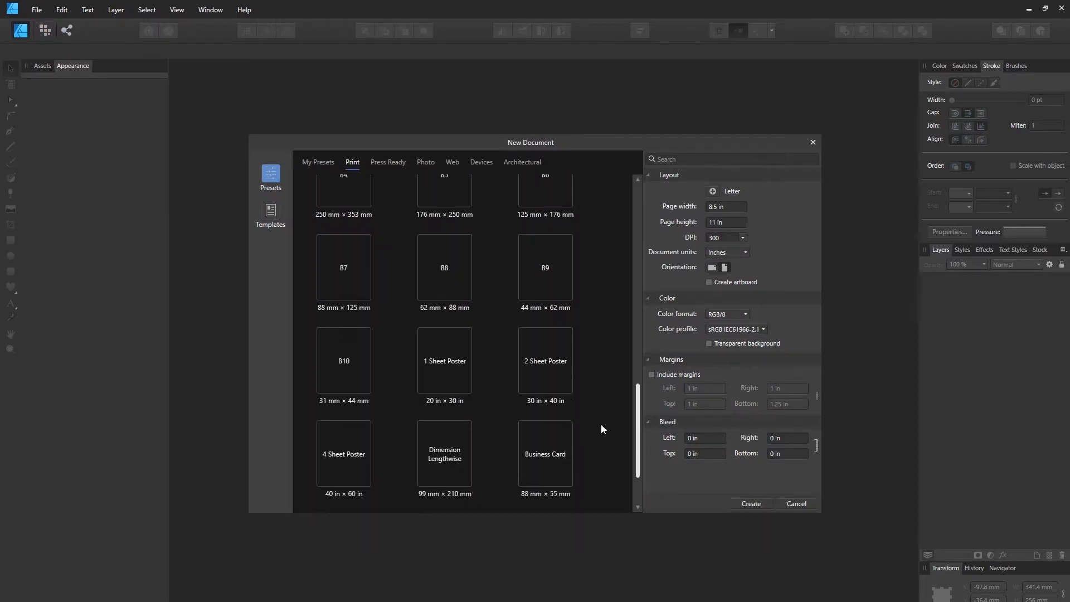
{"action": "scroll", "coordinate": [599, 443], "scroll_direction": "down", "scroll_amount": 1}
{"action": "left_click_drag", "start_coordinate": [638, 445], "coordinate": [649, 309]}
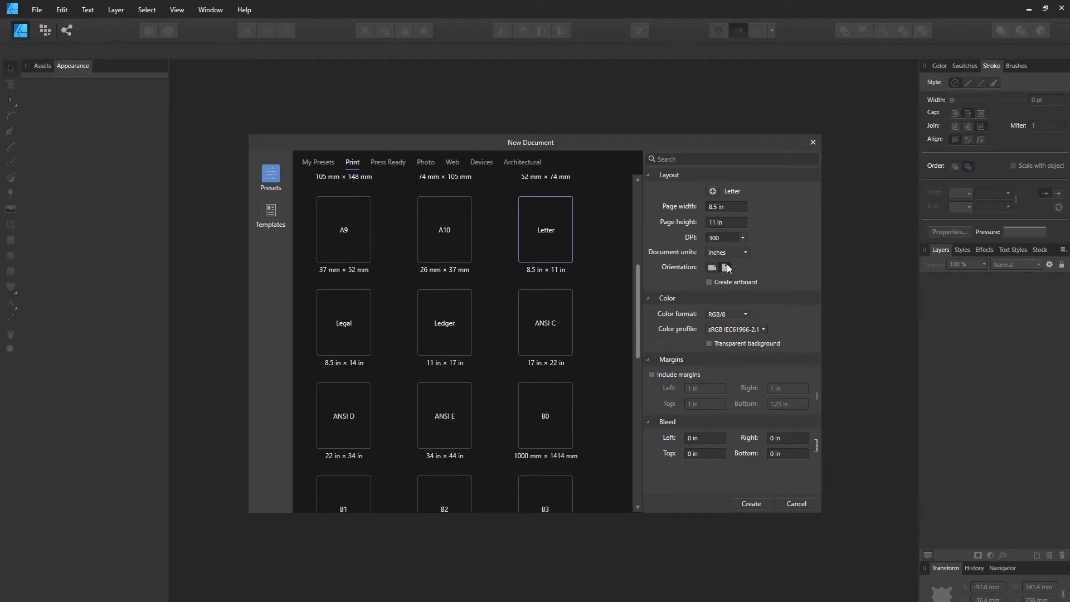
{"action": "left_click", "coordinate": [711, 268]}
{"action": "left_click", "coordinate": [752, 504]}
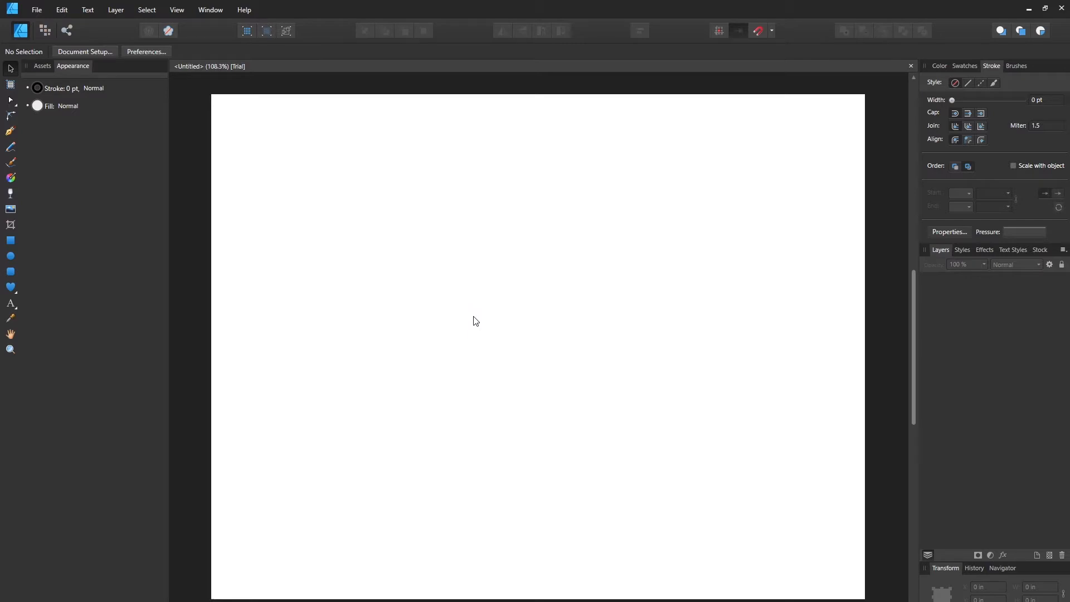
Place the SKETCH image from the INTRO_2d_SKETCH_2_INK folder on the page and lock its layer
{"action": "left_click", "coordinate": [46, 6]}
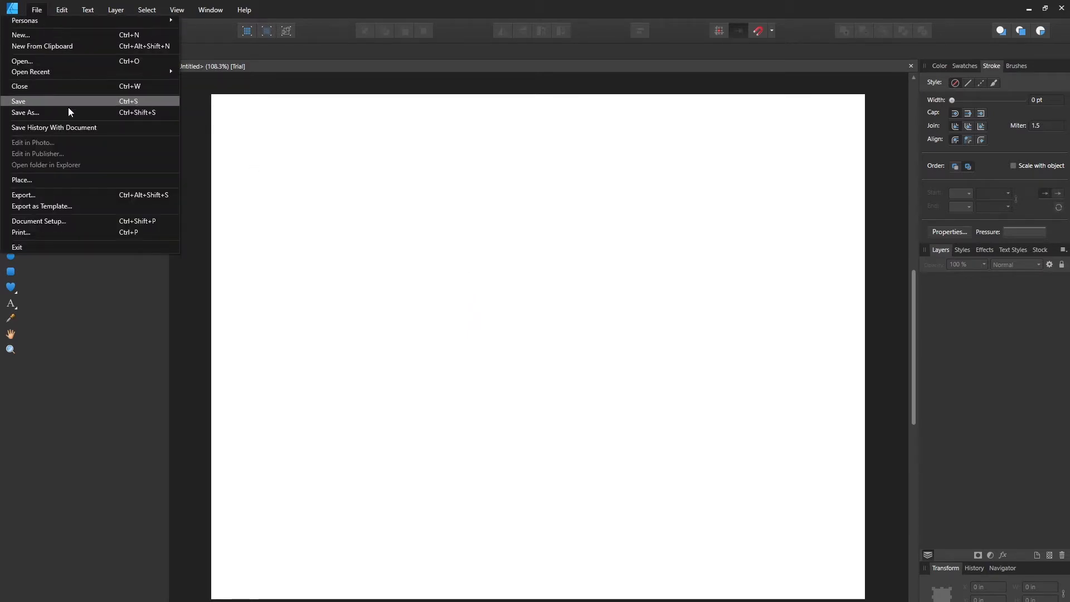
{"action": "left_click", "coordinate": [52, 180]}
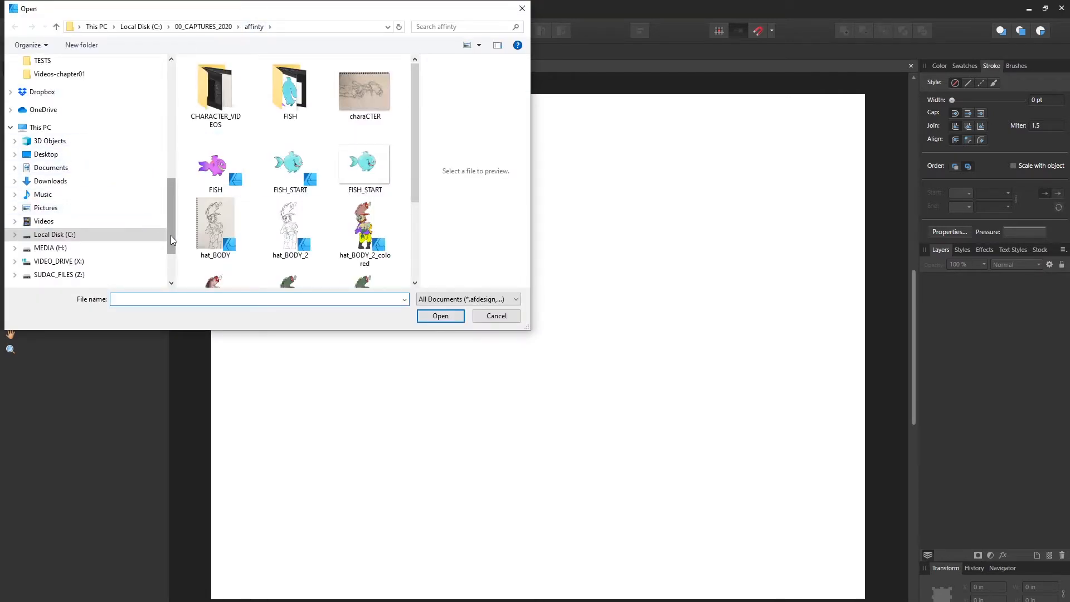
{"action": "left_click_drag", "start_coordinate": [417, 163], "coordinate": [409, 143]}
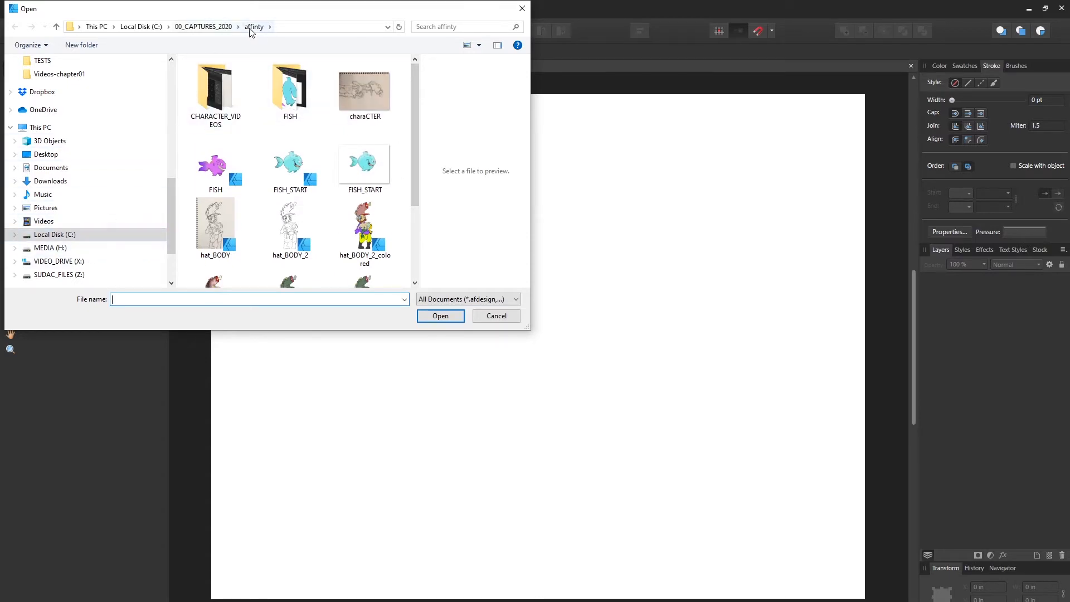
{"action": "left_click", "coordinate": [223, 26]}
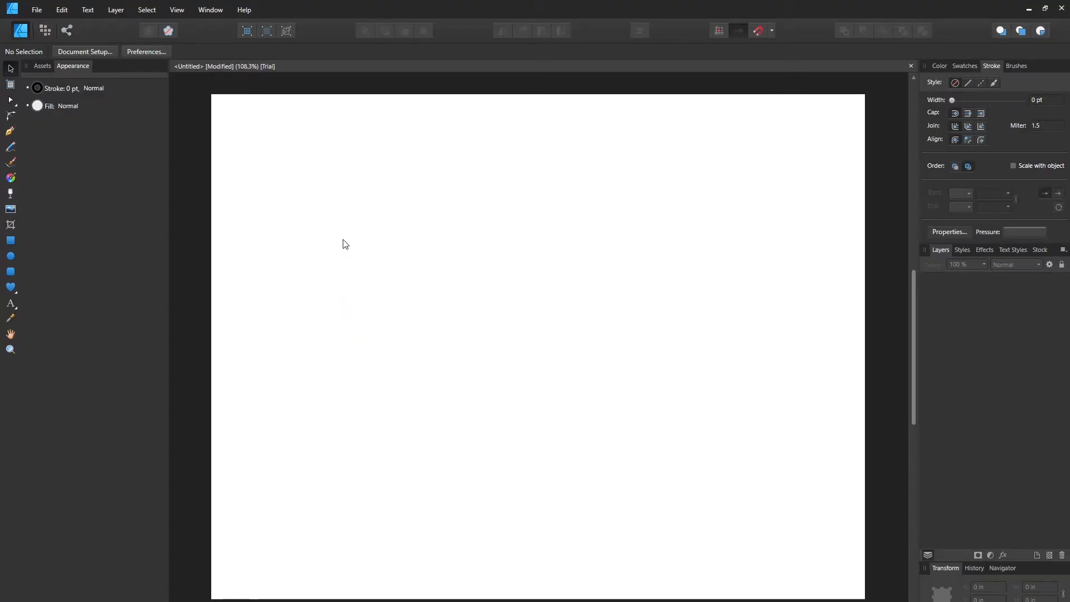
{"action": "left_click", "coordinate": [37, 10]}
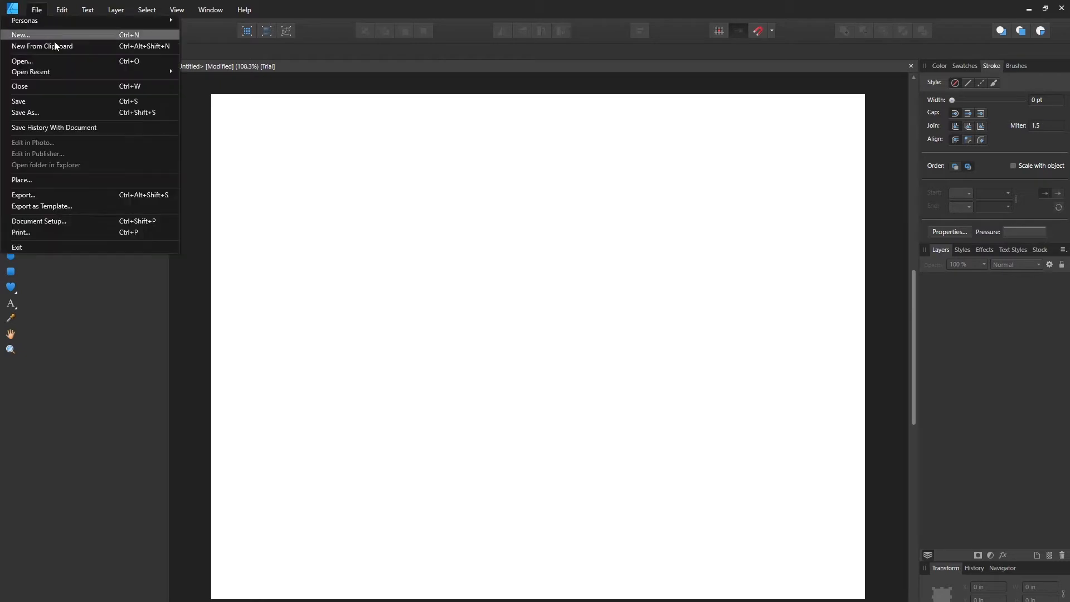
{"action": "left_click", "coordinate": [51, 179]}
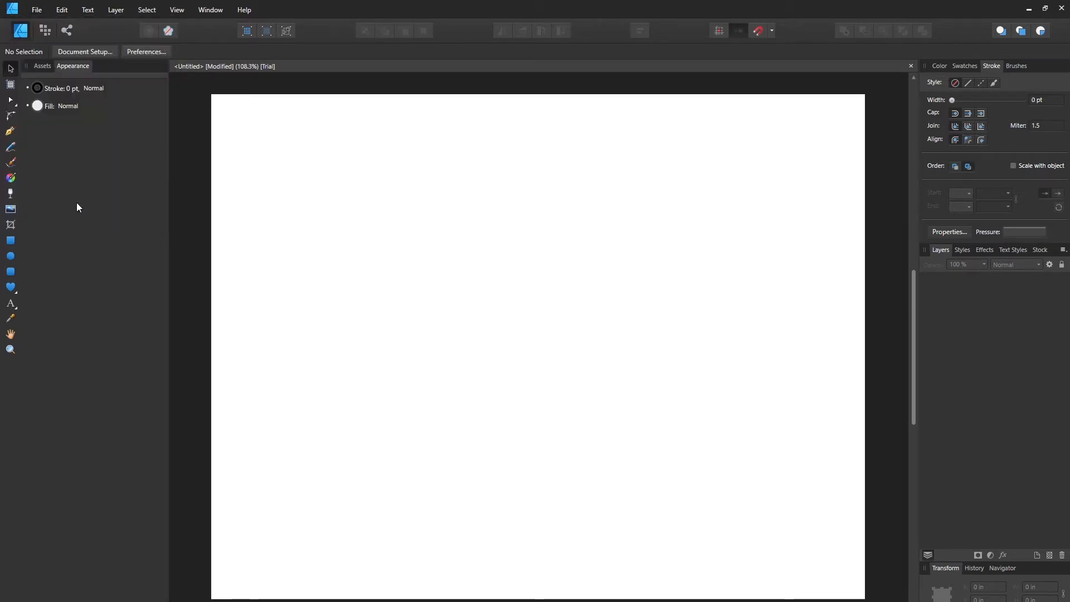
{"action": "left_click", "coordinate": [291, 94]}
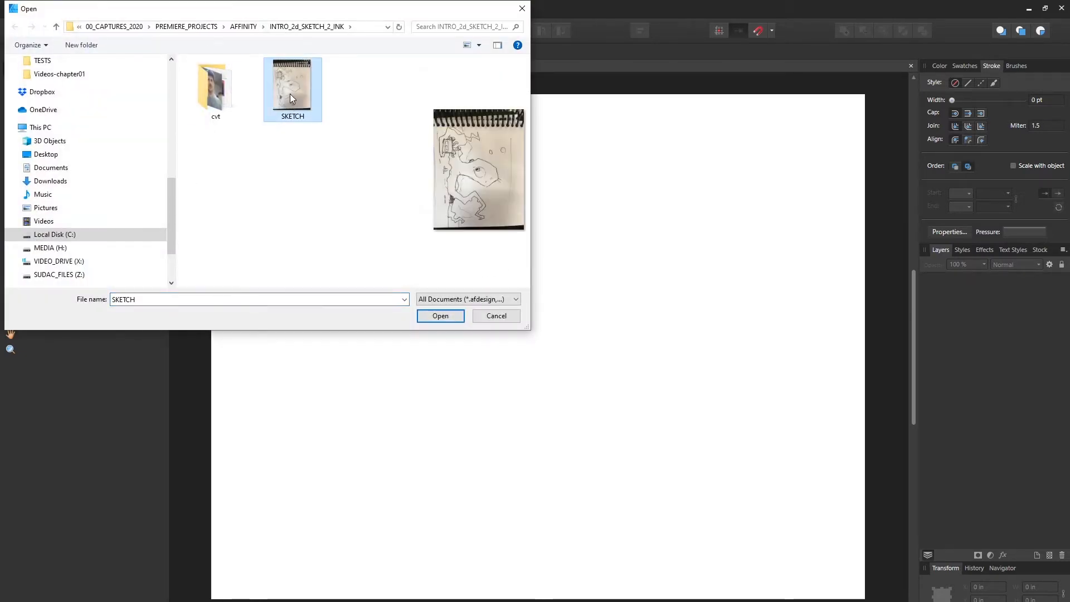
{"action": "left_click", "coordinate": [440, 316]}
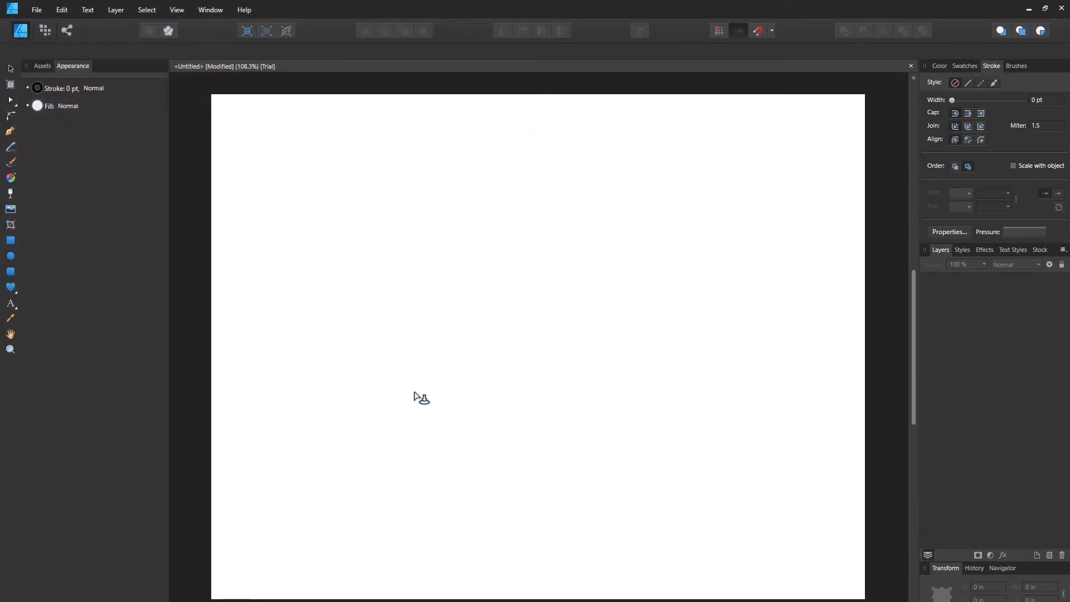
{"action": "left_click", "coordinate": [510, 324]}
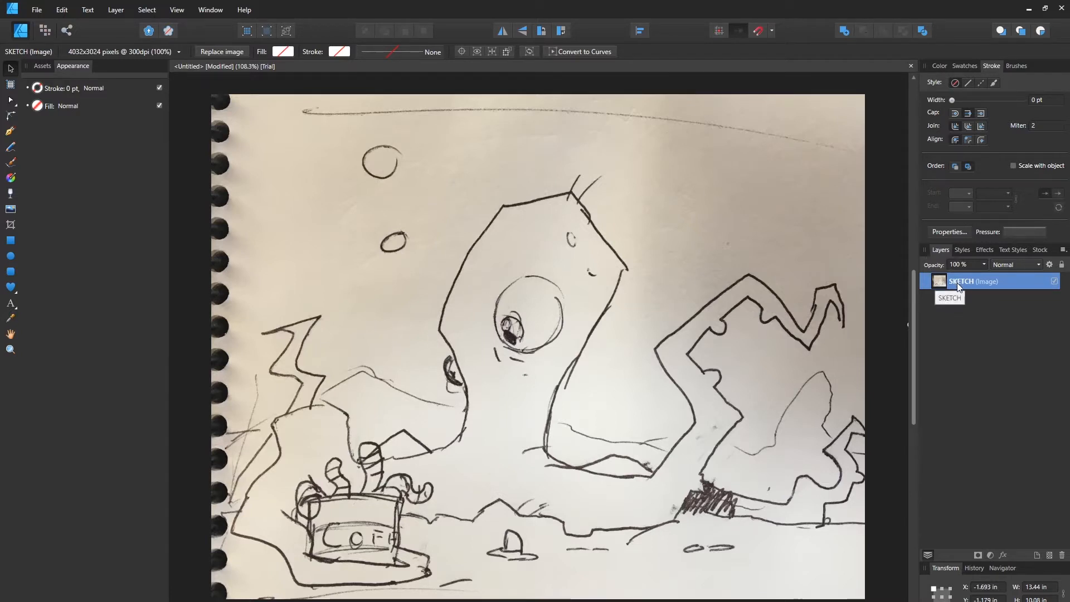
{"action": "left_click", "coordinate": [1062, 266]}
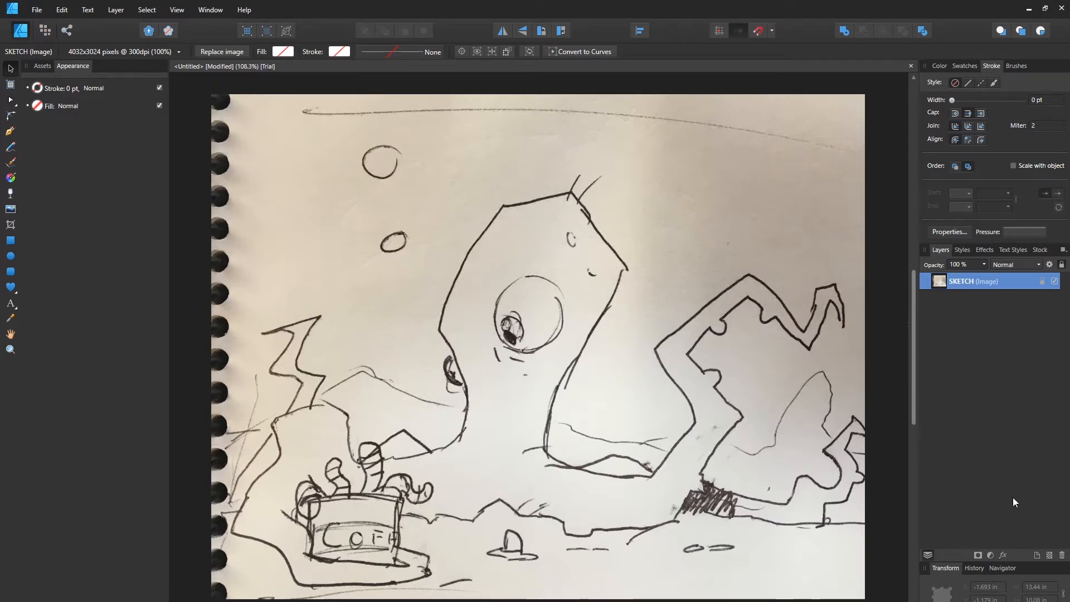
Lower the SKETCH layer's opacity to 45% so it can serve as a tracing guide
{"action": "left_click", "coordinate": [10, 133]}
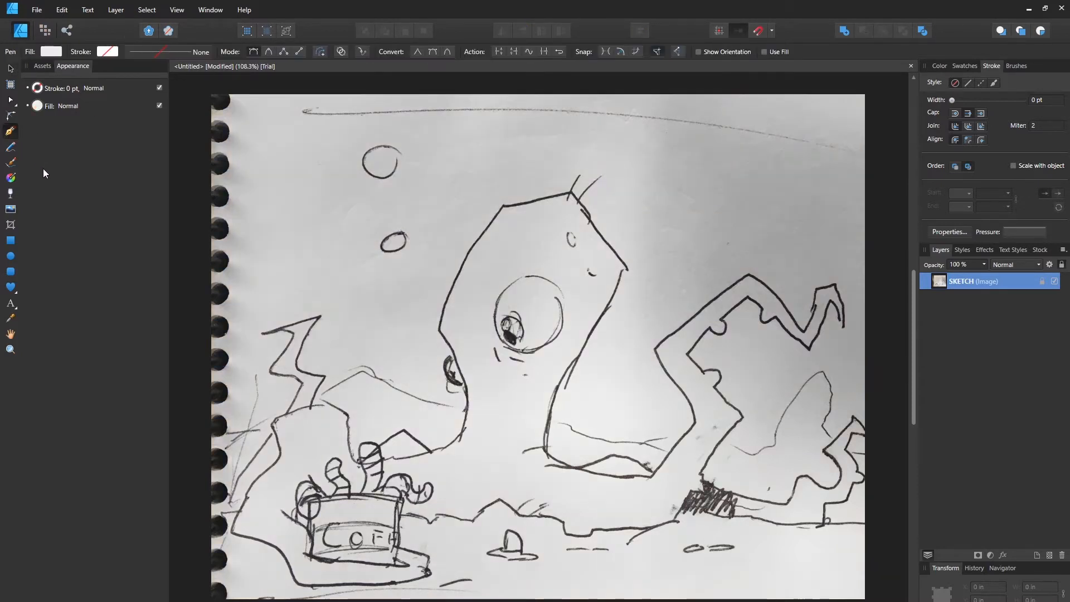
{"action": "left_click", "coordinate": [14, 147]}
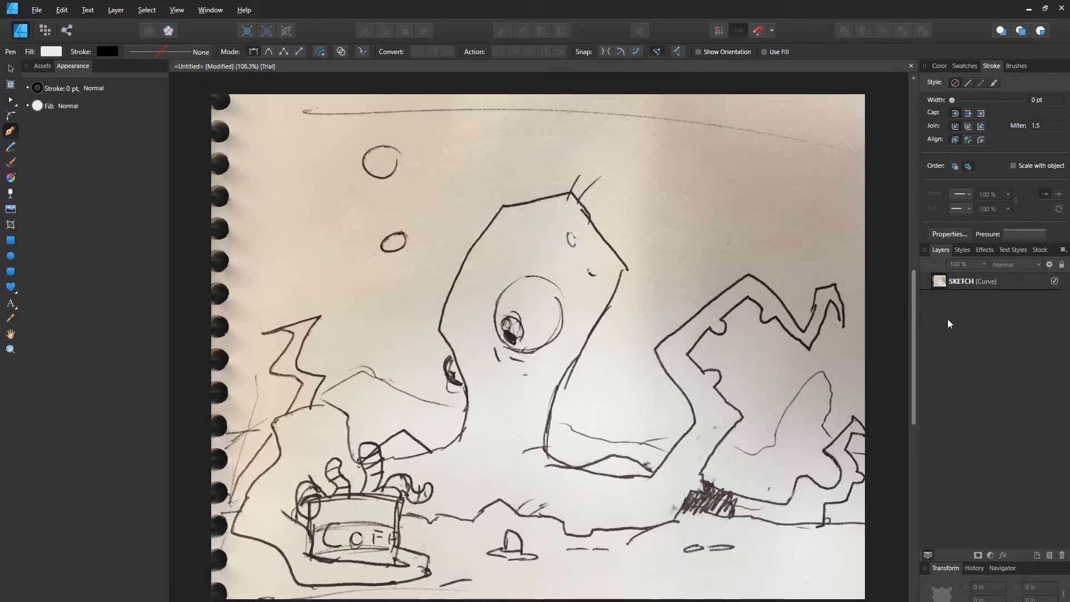
{"action": "left_click", "coordinate": [960, 281]}
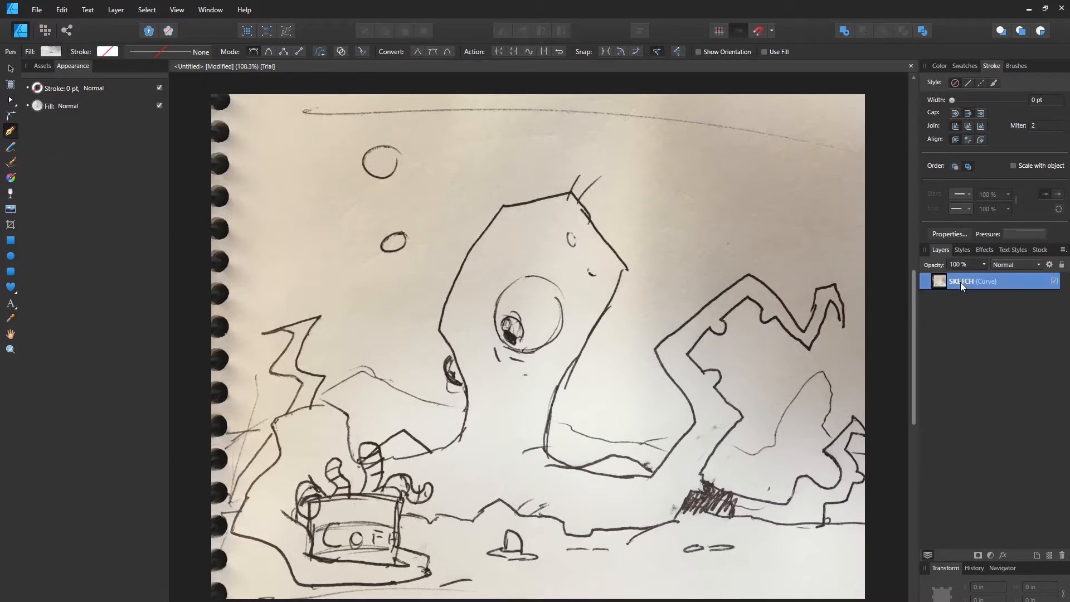
{"action": "left_click", "coordinate": [984, 264]}
{"action": "left_click_drag", "start_coordinate": [978, 275], "coordinate": [943, 275]}
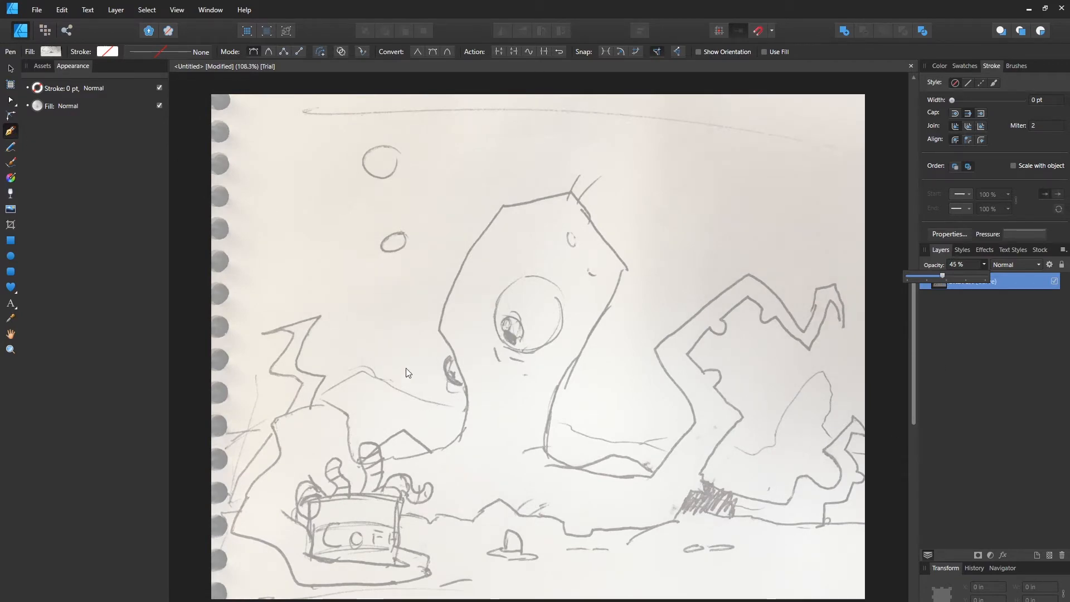
{"action": "left_click", "coordinate": [539, 206]}
{"action": "left_click", "coordinate": [541, 199]}
{"action": "key", "text": "ctrl+z"}
Trace the one-eyed creature's body with the Pen tool, from its base behind the can over the head and down the opposite side
{"action": "left_click", "coordinate": [384, 460]}
{"action": "left_click_drag", "start_coordinate": [462, 434], "coordinate": [471, 408]}
{"action": "left_click_drag", "start_coordinate": [441, 330], "coordinate": [423, 312]}
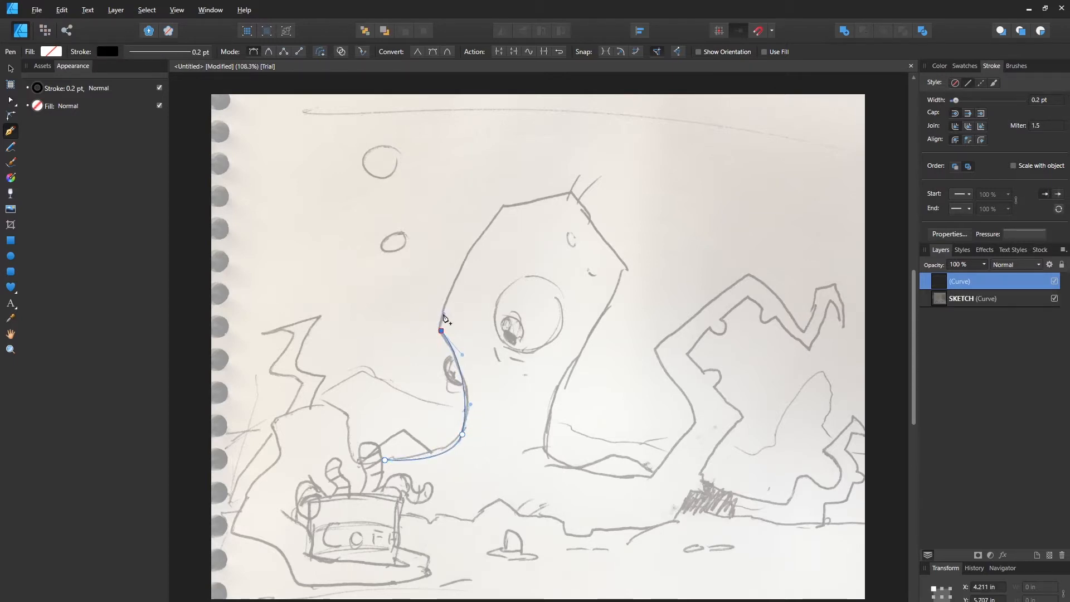
{"action": "left_click_drag", "start_coordinate": [503, 208], "coordinate": [529, 204]}
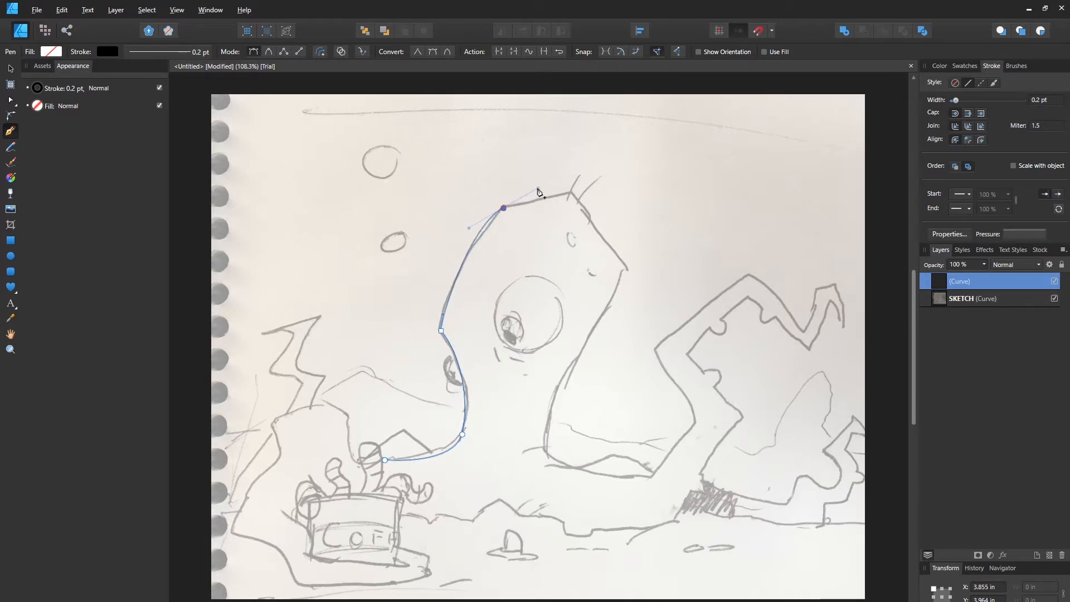
{"action": "left_click", "coordinate": [572, 193]}
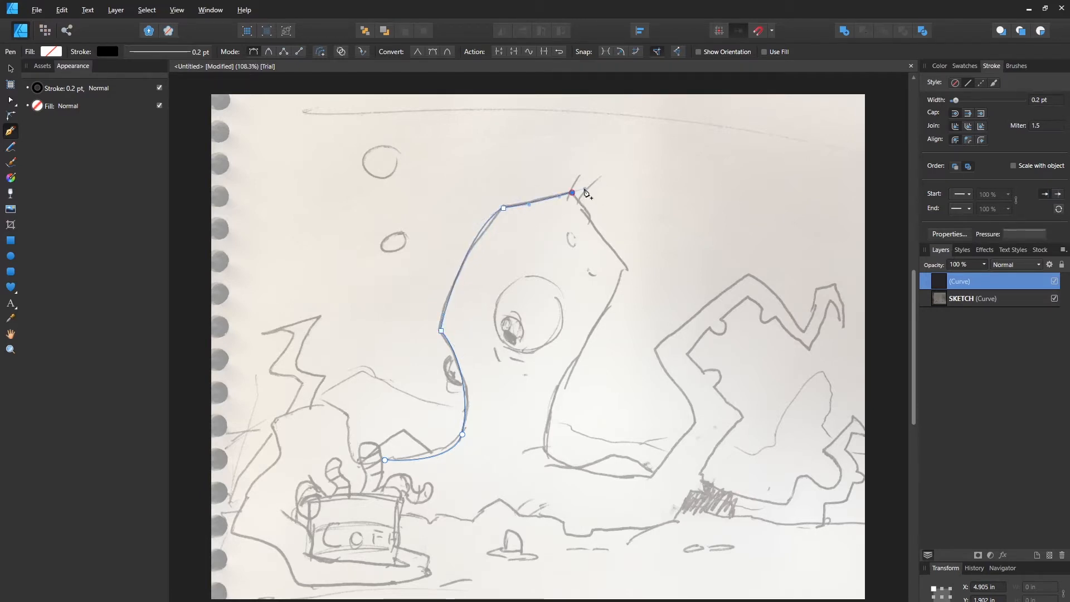
{"action": "mouse_move", "coordinate": [624, 266]}
{"action": "left_mouse_down"}
{"action": "mouse_move", "coordinate": [637, 285]}
{"action": "mouse_move", "coordinate": [617, 284]}
{"action": "left_mouse_up"}
{"action": "left_click_drag", "start_coordinate": [552, 470], "coordinate": [598, 493]}
{"action": "key", "text": "ctrl"}
{"action": "left_click", "coordinate": [622, 367], "text": "ctrl"}
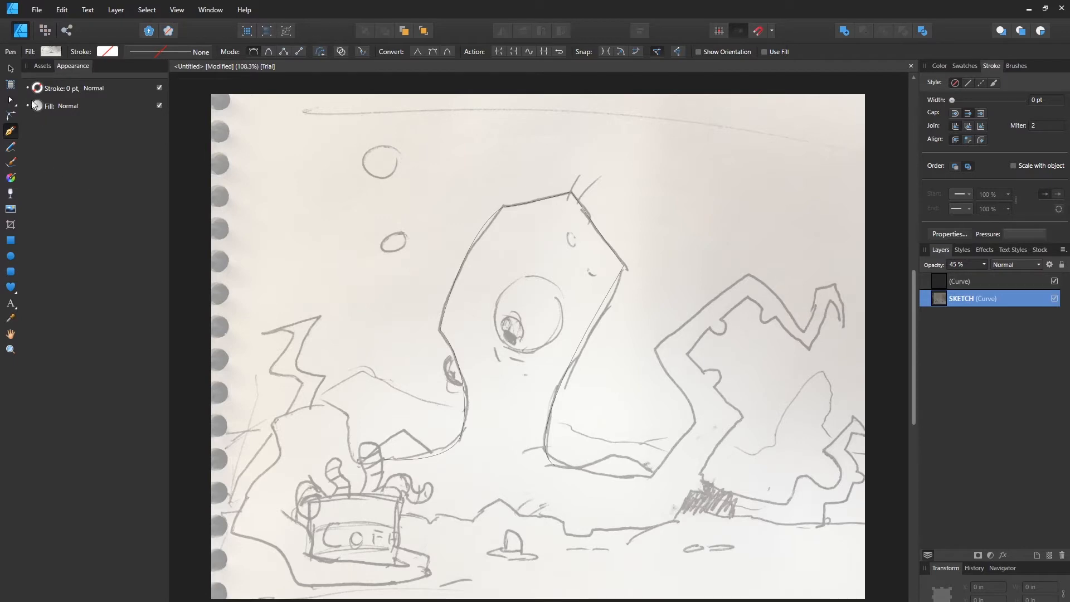
Set the stroke width of the traced body outline to 6.7 pt and deselect the curve
{"action": "left_click", "coordinate": [10, 68]}
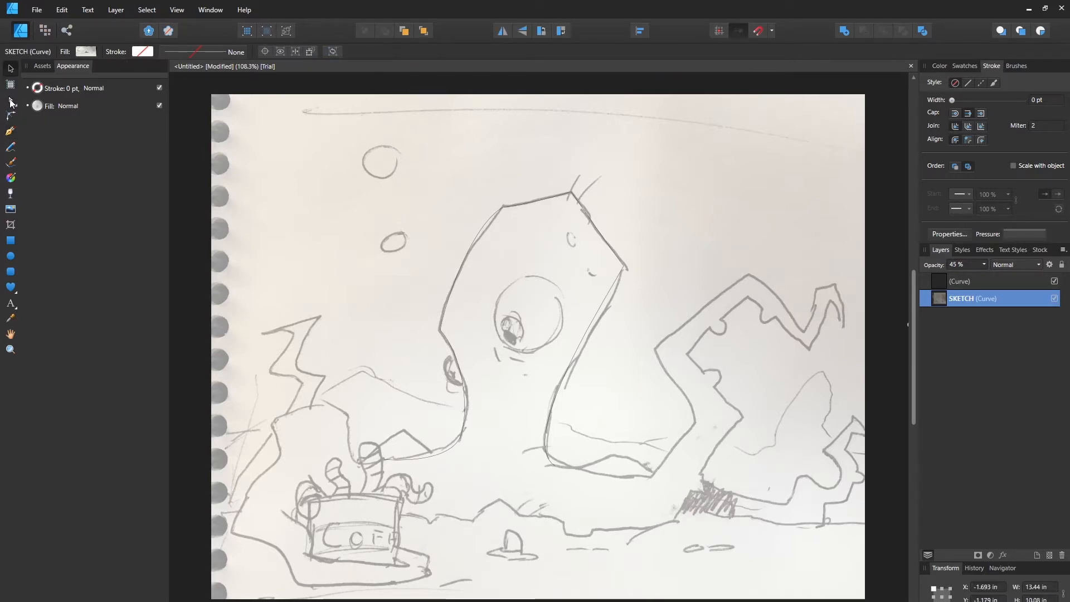
{"action": "left_click", "coordinate": [483, 225]}
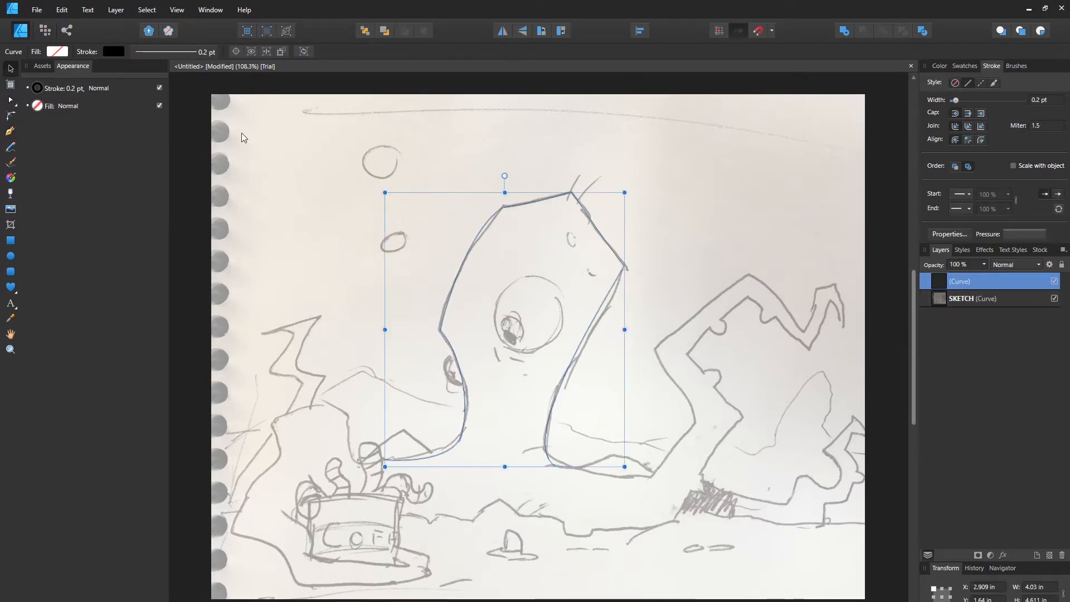
{"action": "left_click", "coordinate": [161, 52]}
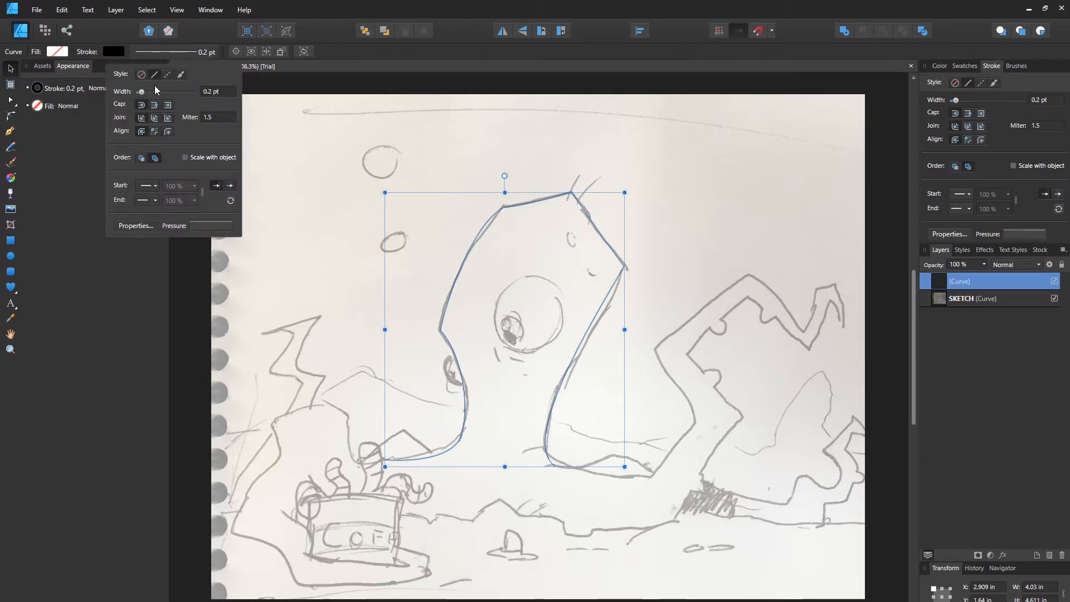
{"action": "mouse_move", "coordinate": [145, 91]}
{"action": "left_mouse_down"}
{"action": "mouse_move", "coordinate": [182, 95]}
{"action": "mouse_move", "coordinate": [146, 100]}
{"action": "mouse_move", "coordinate": [169, 96]}
{"action": "left_mouse_up"}
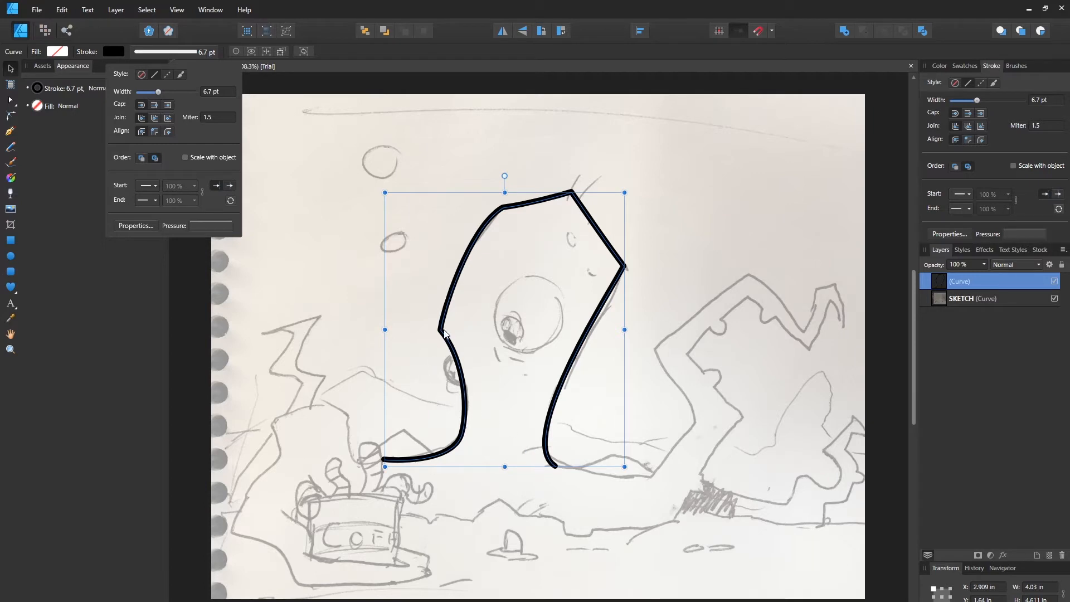
{"action": "left_click", "coordinate": [666, 281]}
Trace a second Pen curve from the body's lower end along the angular arm, over its peak and down to the following dip
{"action": "key", "text": "p"}
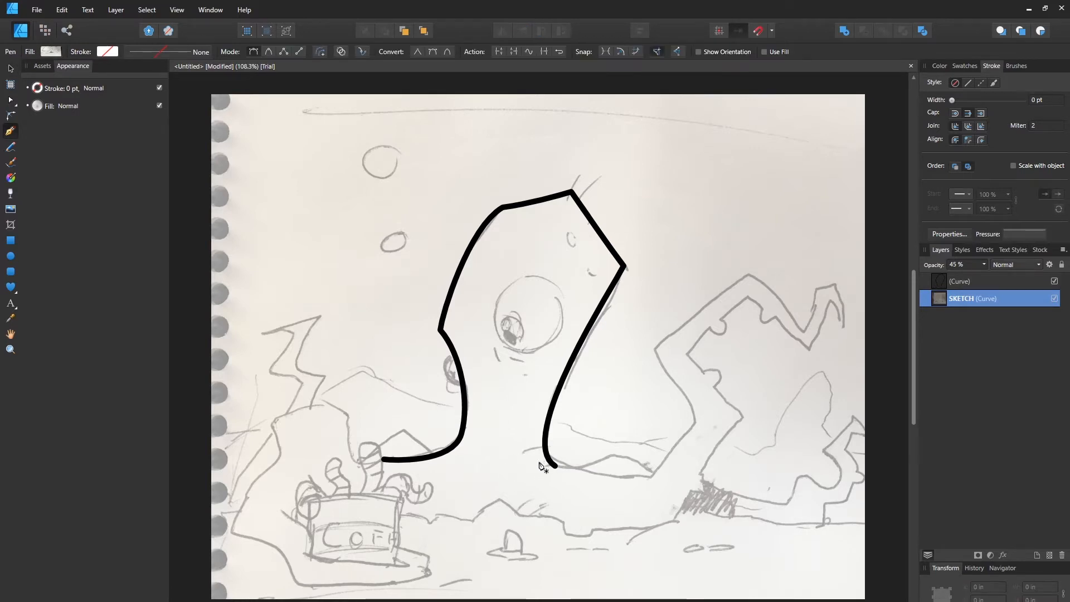
{"action": "left_click", "coordinate": [539, 460]}
{"action": "mouse_move", "coordinate": [653, 479]}
{"action": "left_mouse_down"}
{"action": "mouse_move", "coordinate": [684, 513]}
{"action": "mouse_move", "coordinate": [668, 488]}
{"action": "mouse_move", "coordinate": [703, 478]}
{"action": "mouse_move", "coordinate": [660, 468]}
{"action": "left_mouse_up"}
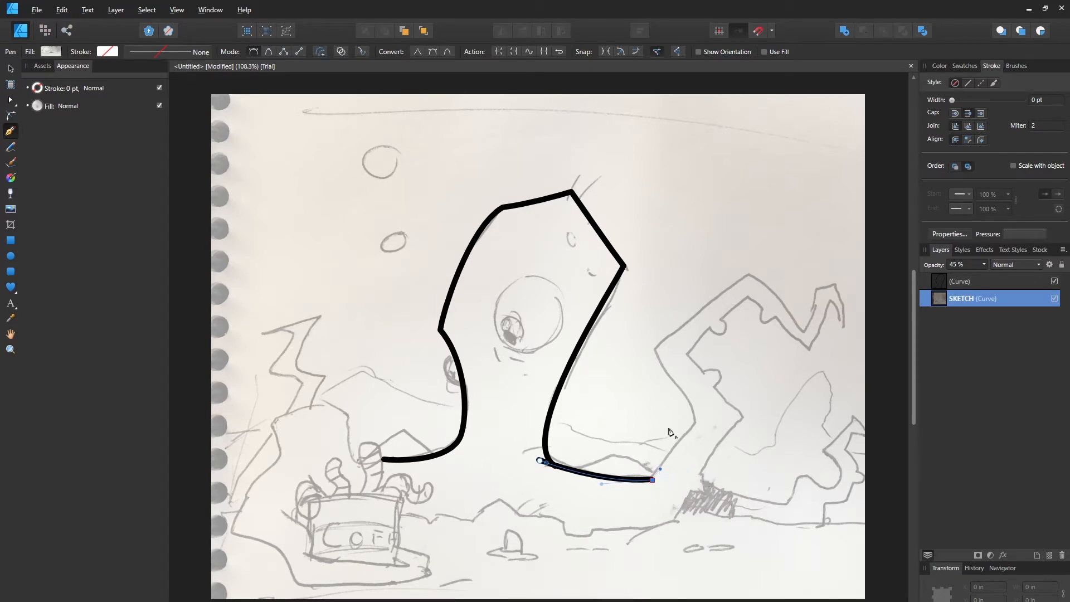
{"action": "mouse_move", "coordinate": [694, 421]}
{"action": "left_mouse_down"}
{"action": "mouse_move", "coordinate": [700, 411]}
{"action": "mouse_move", "coordinate": [686, 408]}
{"action": "left_mouse_up"}
{"action": "left_click_drag", "start_coordinate": [658, 349], "coordinate": [661, 343]}
{"action": "left_click", "coordinate": [748, 276]}
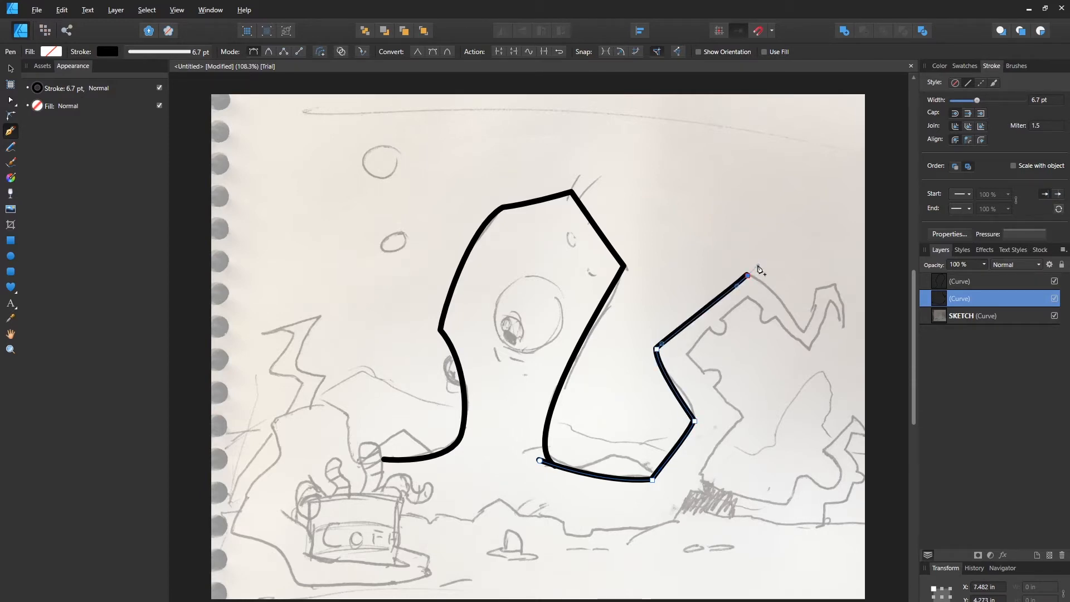
{"action": "left_click_drag", "start_coordinate": [808, 336], "coordinate": [812, 364]}
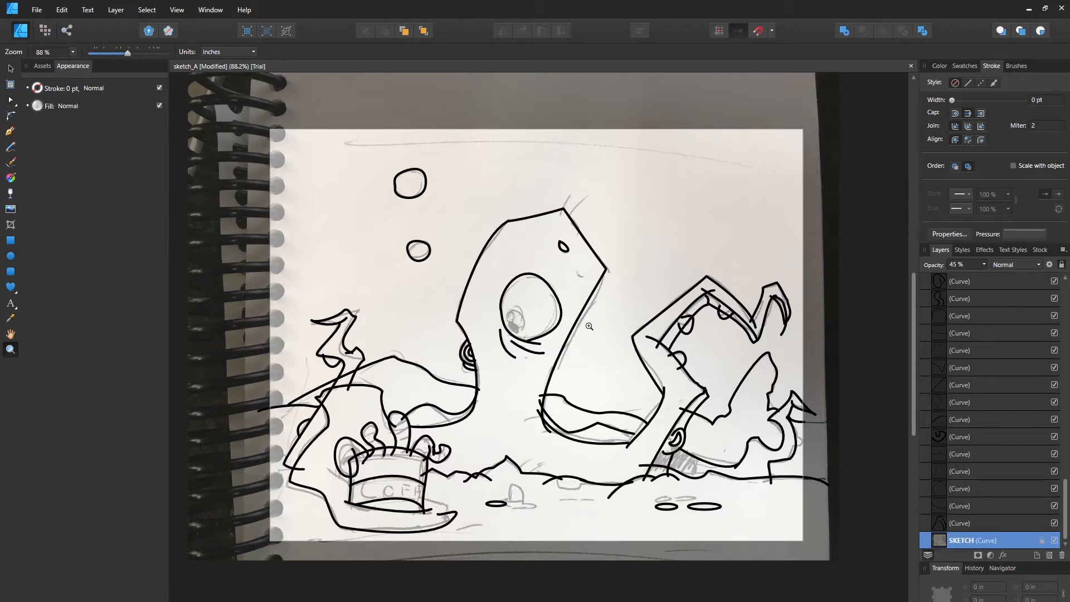
Hide the SKETCH layer and examine the inked lines up close, especially the overlapping curve ends on the angular arm
{"action": "left_click", "coordinate": [1055, 541]}
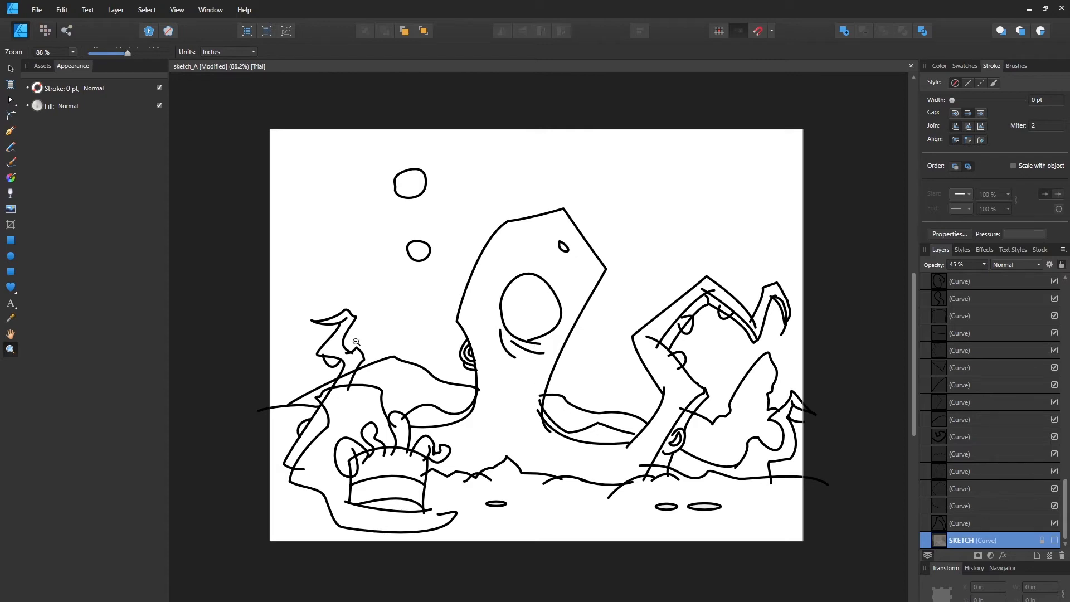
{"action": "left_click_drag", "start_coordinate": [671, 327], "coordinate": [836, 446]}
{"action": "left_click_drag", "start_coordinate": [705, 357], "coordinate": [780, 385]}
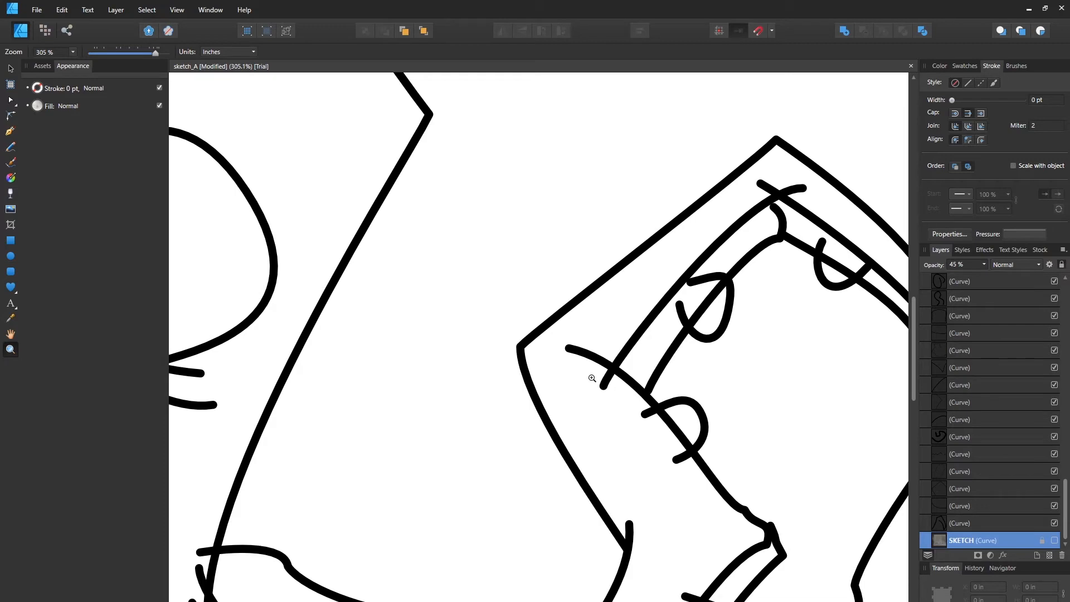
{"action": "key", "text": "space"}
{"action": "left_click", "coordinate": [513, 348]}
{"action": "mouse_move", "coordinate": [491, 355]}
{"action": "left_mouse_down"}
{"action": "mouse_move", "coordinate": [356, 389]}
{"action": "mouse_move", "coordinate": [303, 434]}
{"action": "left_mouse_up"}
{"action": "mouse_move", "coordinate": [468, 339]}
{"action": "left_mouse_down"}
{"action": "mouse_move", "coordinate": [380, 370]}
{"action": "mouse_move", "coordinate": [490, 306]}
{"action": "mouse_move", "coordinate": [573, 306]}
{"action": "mouse_move", "coordinate": [563, 320]}
{"action": "left_mouse_up"}
{"action": "key", "text": "space"}
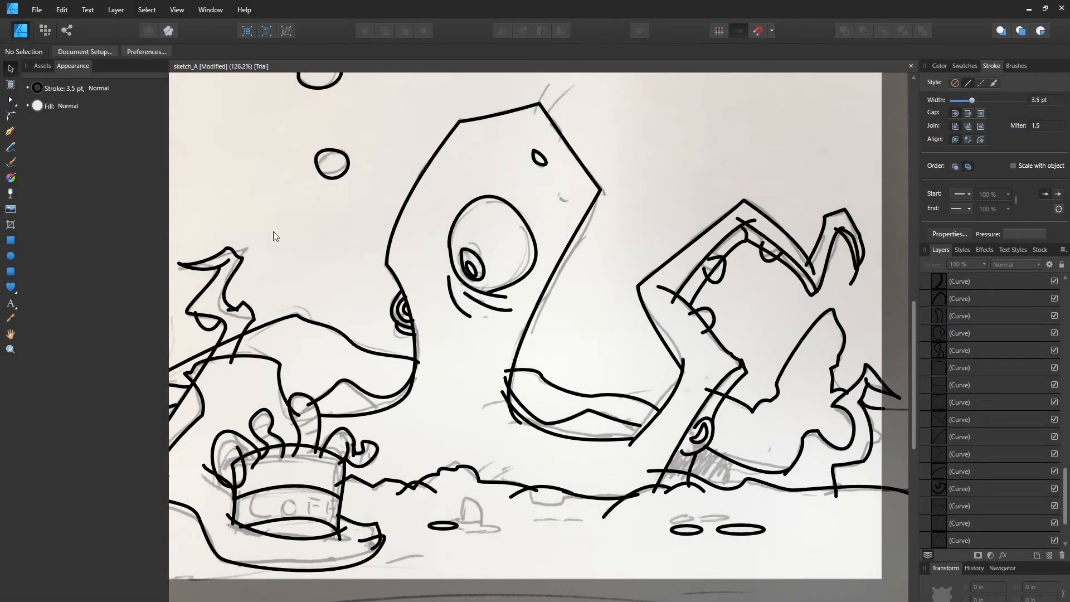
Select the one-eyed creature's body outline and reduce its stroke width to 2.8 pt
{"action": "left_click", "coordinate": [11, 69]}
{"action": "left_click", "coordinate": [403, 209]}
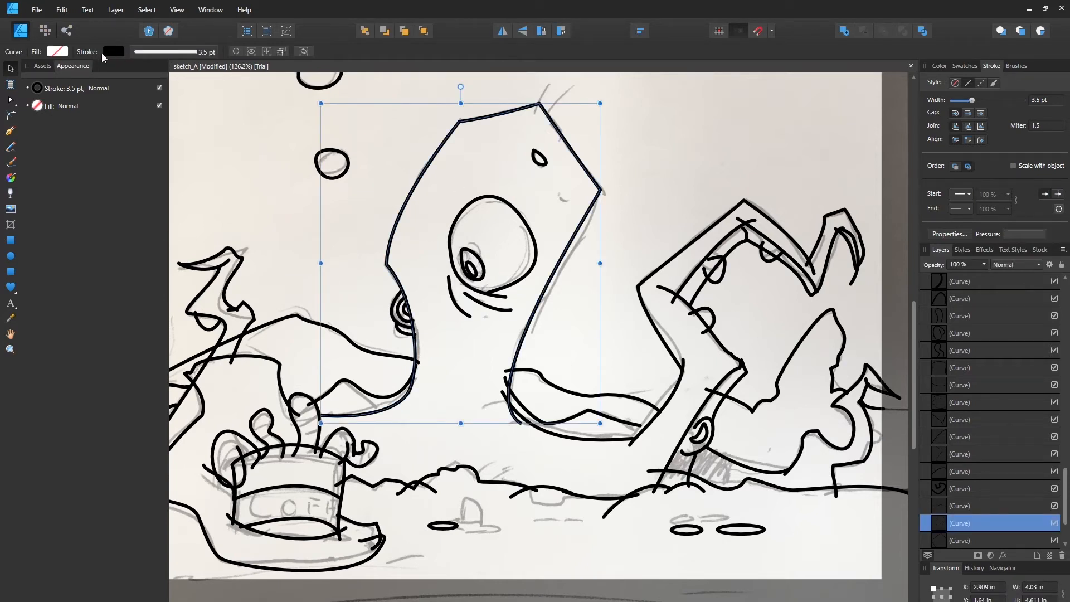
{"action": "left_click", "coordinate": [144, 53]}
{"action": "mouse_move", "coordinate": [153, 90]}
{"action": "left_mouse_down"}
{"action": "mouse_move", "coordinate": [170, 94]}
{"action": "mouse_move", "coordinate": [156, 91]}
{"action": "left_mouse_up"}
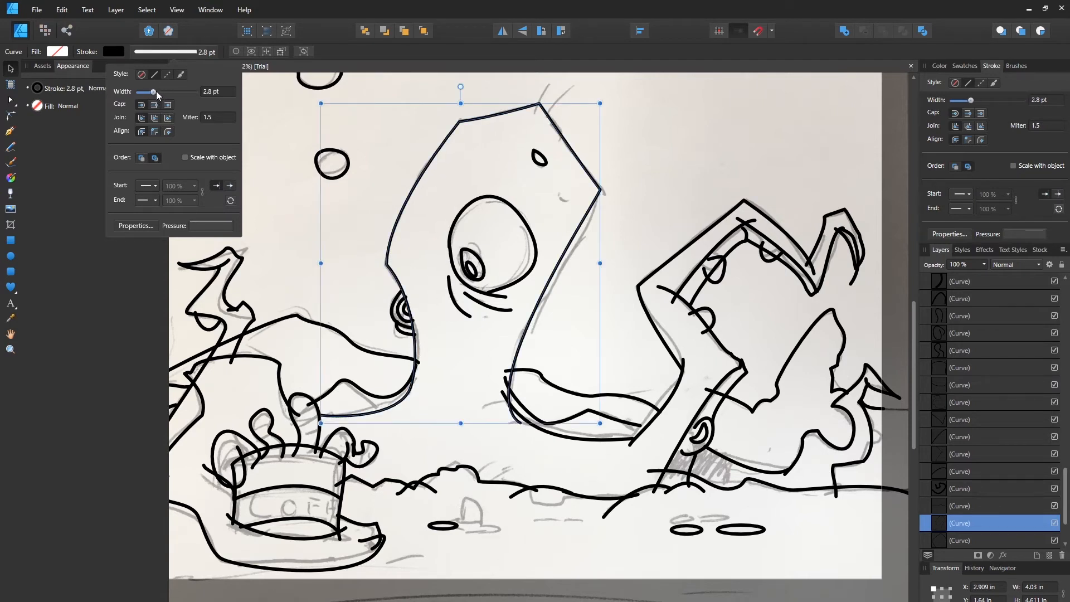
Shape the body outline's pressure profile with a high, full middle and strongly tapered ends, and save it as a profile
{"action": "left_click", "coordinate": [210, 228]}
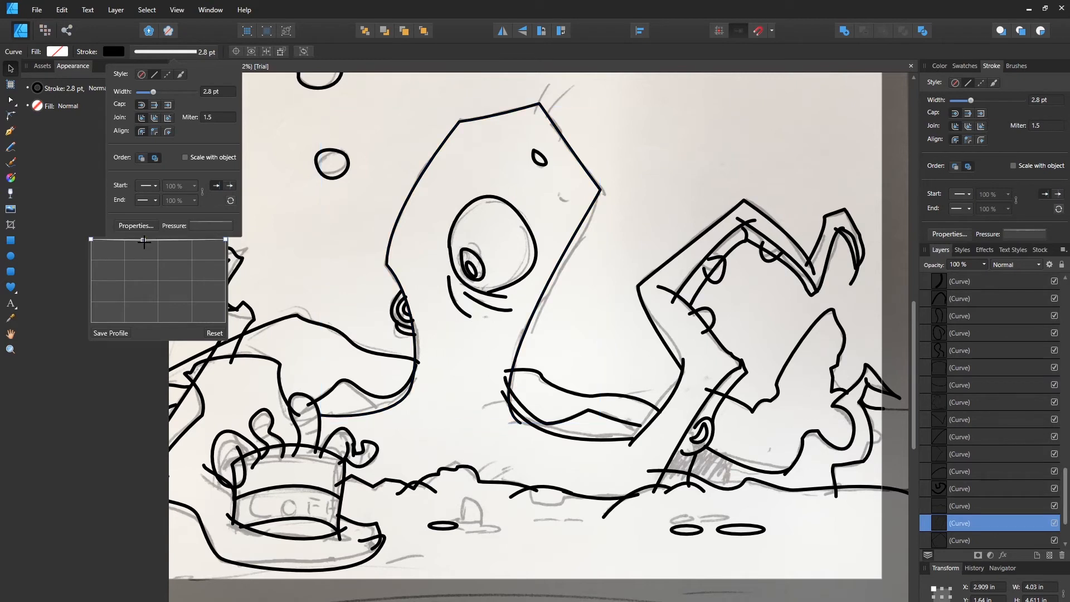
{"action": "left_click_drag", "start_coordinate": [142, 239], "coordinate": [147, 263]}
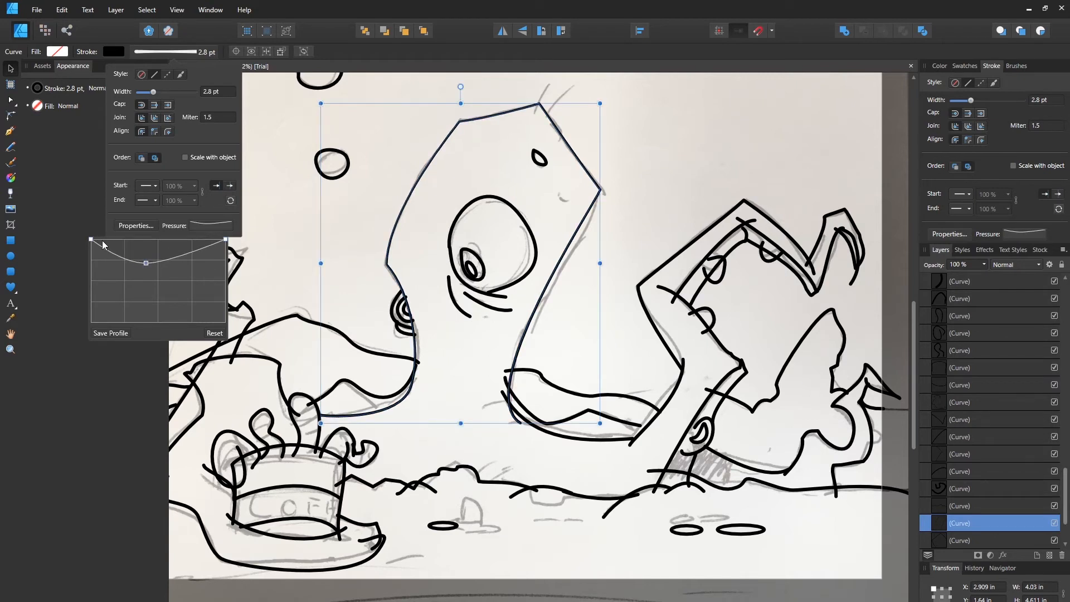
{"action": "mouse_move", "coordinate": [91, 239]}
{"action": "left_mouse_down"}
{"action": "mouse_move", "coordinate": [95, 304]}
{"action": "mouse_move", "coordinate": [91, 262]}
{"action": "mouse_move", "coordinate": [149, 248]}
{"action": "left_mouse_up"}
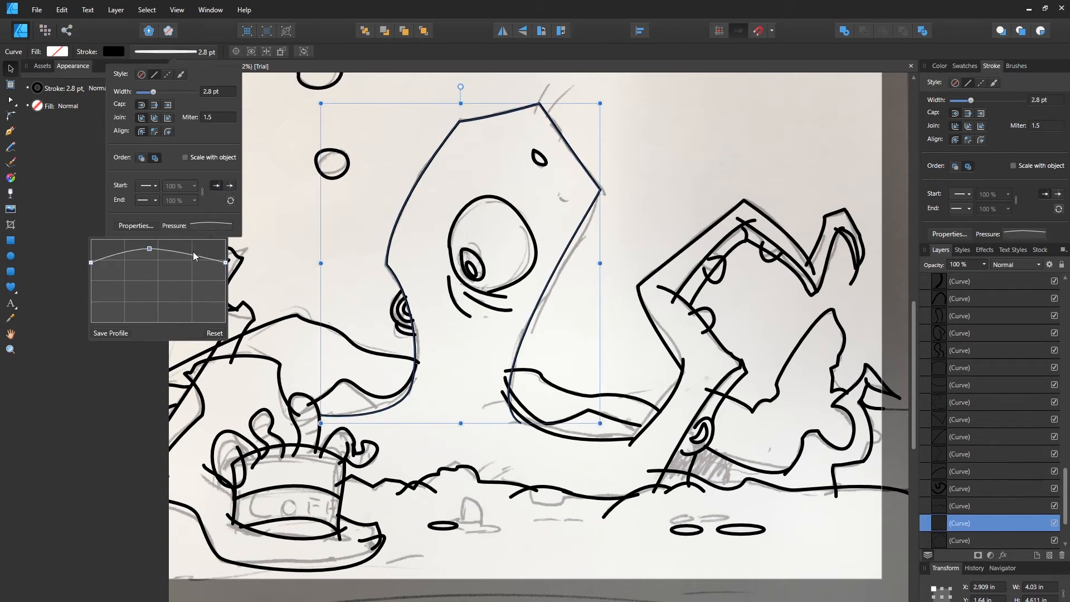
{"action": "left_click_drag", "start_coordinate": [194, 257], "coordinate": [224, 316]}
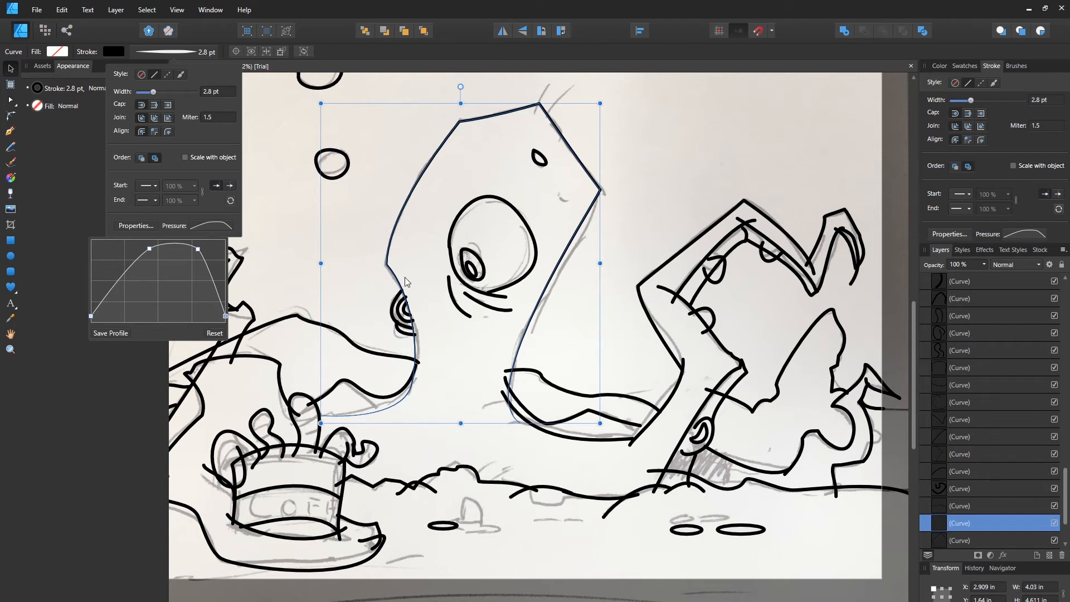
{"action": "left_click_drag", "start_coordinate": [150, 249], "coordinate": [144, 254]}
{"action": "left_click", "coordinate": [107, 333]}
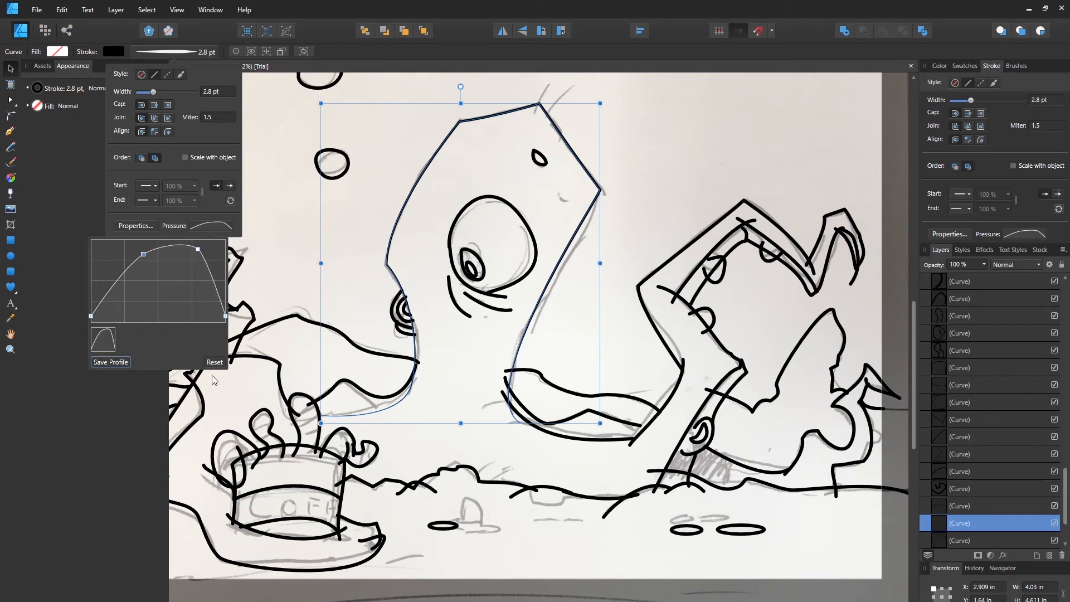
Select the ridge-shaped curve meeting the body's lower left side and reshape its stroke pressure, lowering both ends to about half
{"action": "left_click", "coordinate": [330, 331]}
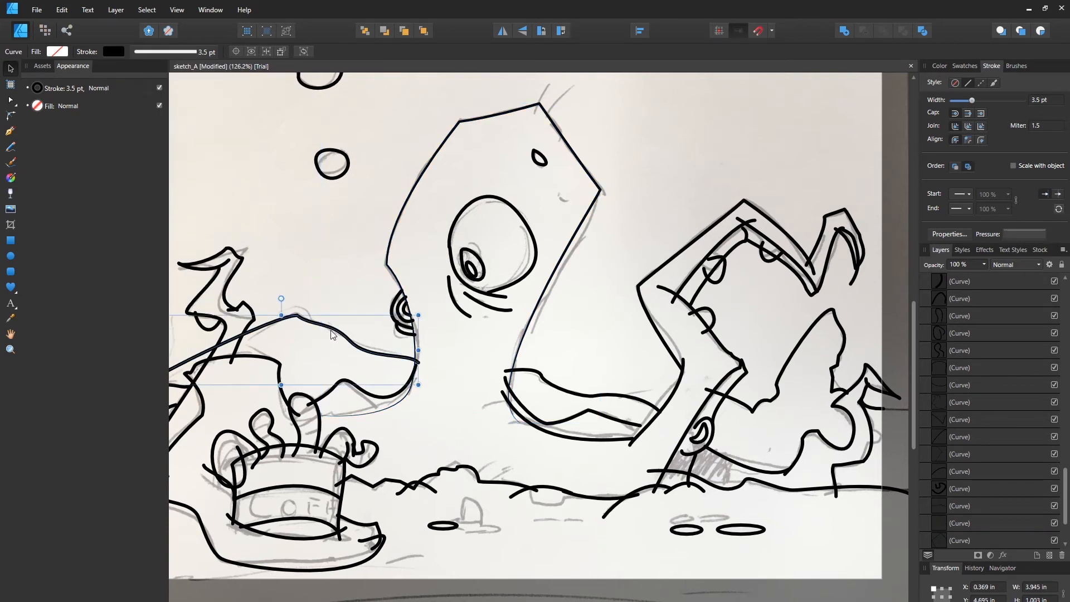
{"action": "left_click", "coordinate": [174, 50]}
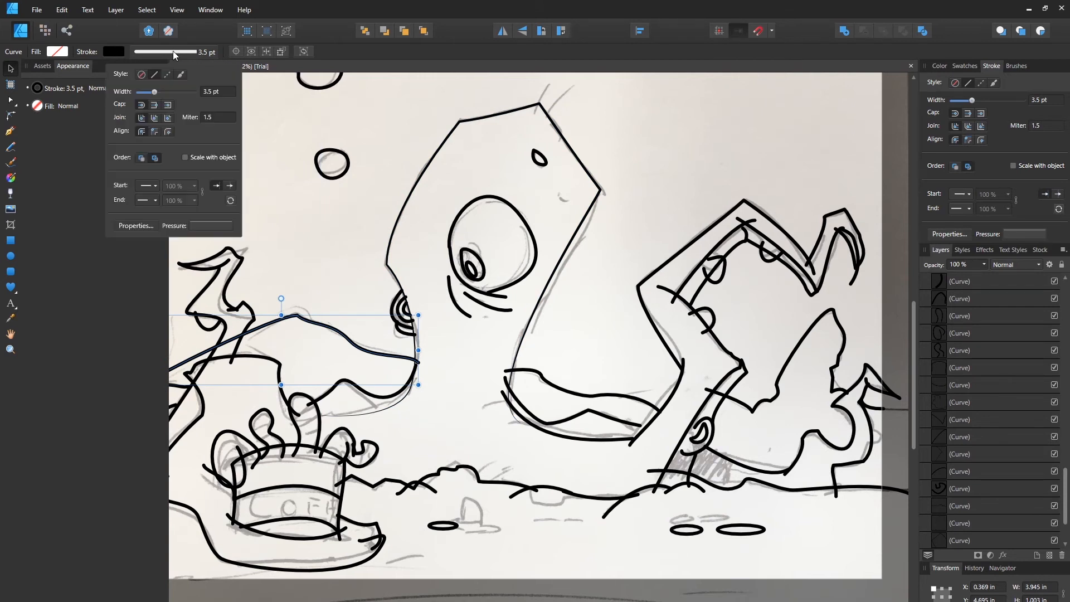
{"action": "left_click", "coordinate": [200, 224]}
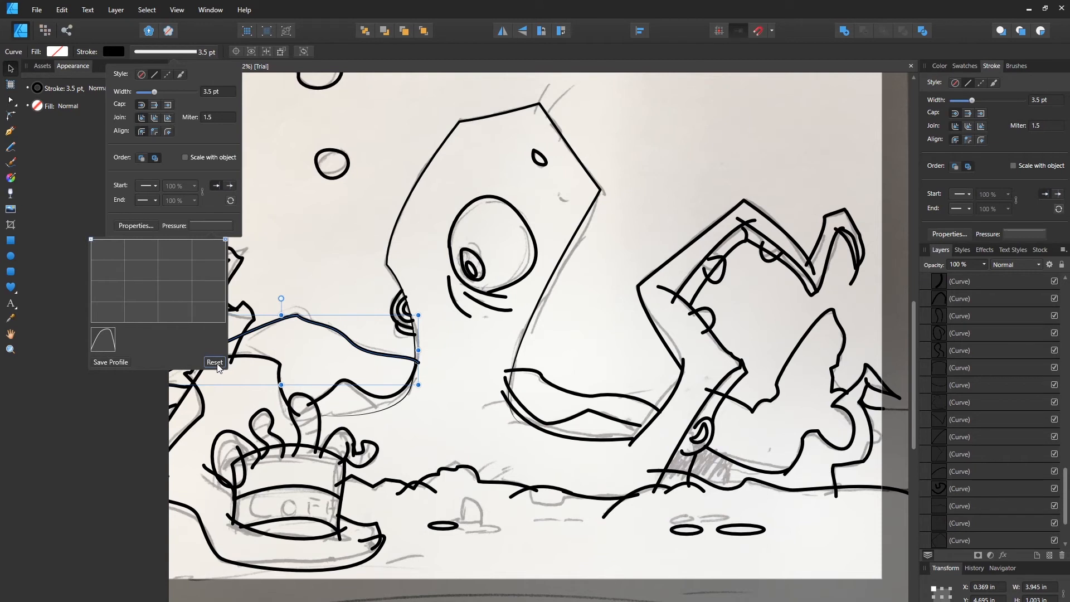
{"action": "mouse_move", "coordinate": [141, 239]}
{"action": "left_mouse_down"}
{"action": "mouse_move", "coordinate": [147, 259]}
{"action": "mouse_move", "coordinate": [91, 257]}
{"action": "mouse_move", "coordinate": [92, 277]}
{"action": "left_mouse_up"}
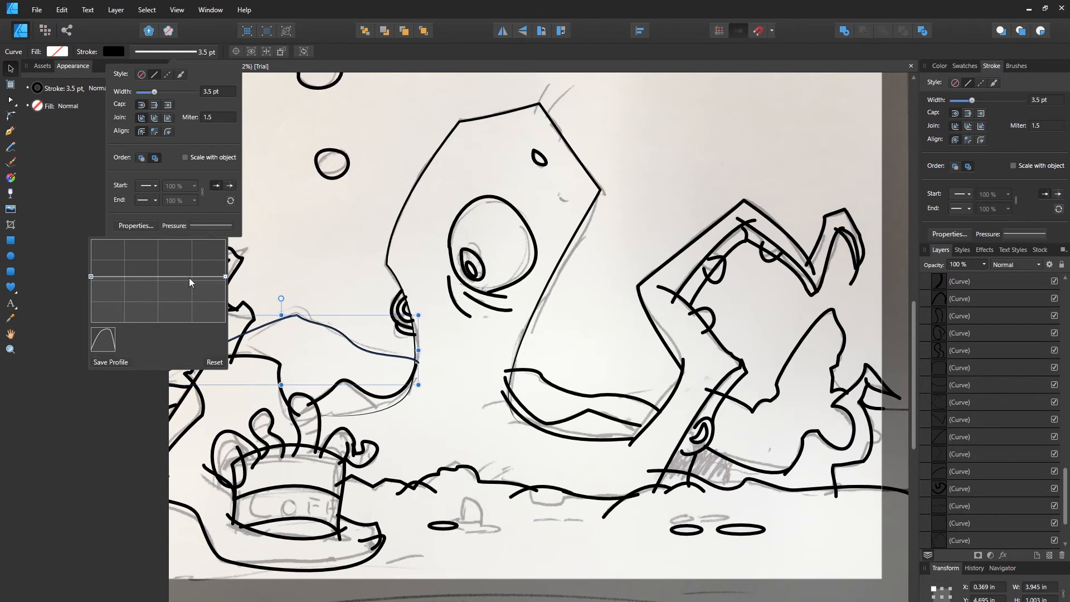
{"action": "mouse_move", "coordinate": [172, 279]}
{"action": "left_mouse_down"}
{"action": "mouse_move", "coordinate": [167, 246]}
{"action": "mouse_move", "coordinate": [167, 289]}
{"action": "mouse_move", "coordinate": [169, 260]}
{"action": "mouse_move", "coordinate": [224, 298]}
{"action": "mouse_move", "coordinate": [219, 251]}
{"action": "left_mouse_up"}
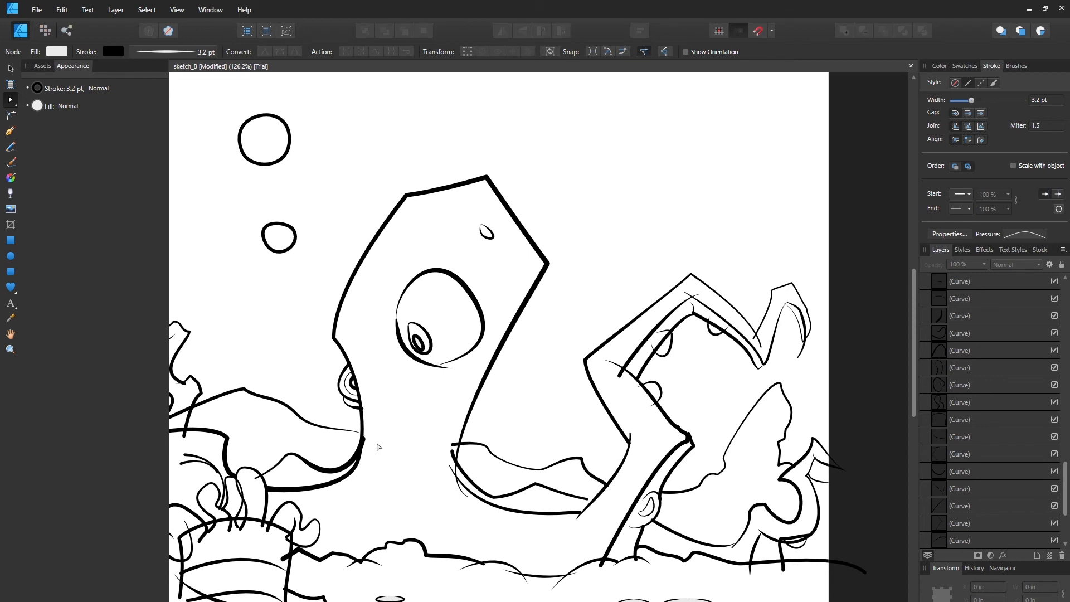
Select the body outline in the sketch_B drawing and examine the pressure profile of its stroke
{"action": "left_click", "coordinate": [335, 323]}
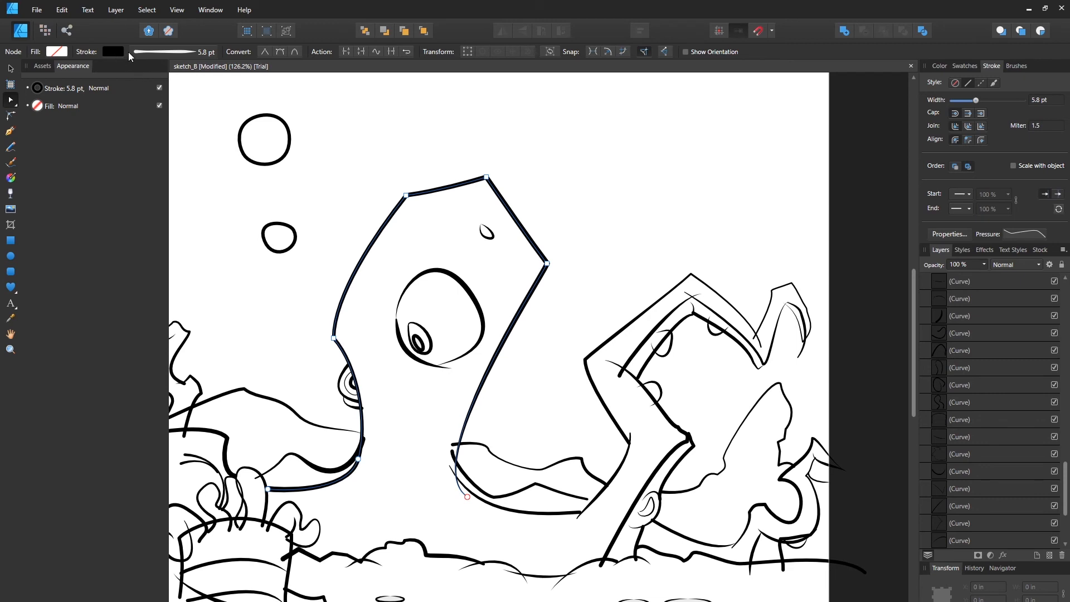
{"action": "left_click", "coordinate": [159, 52]}
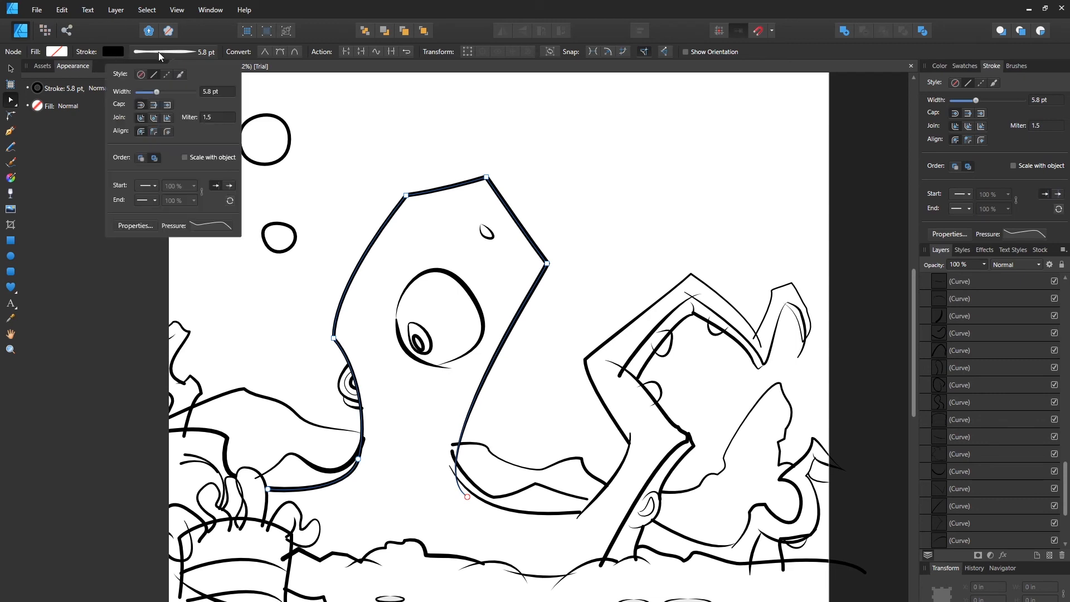
{"action": "left_click", "coordinate": [205, 226]}
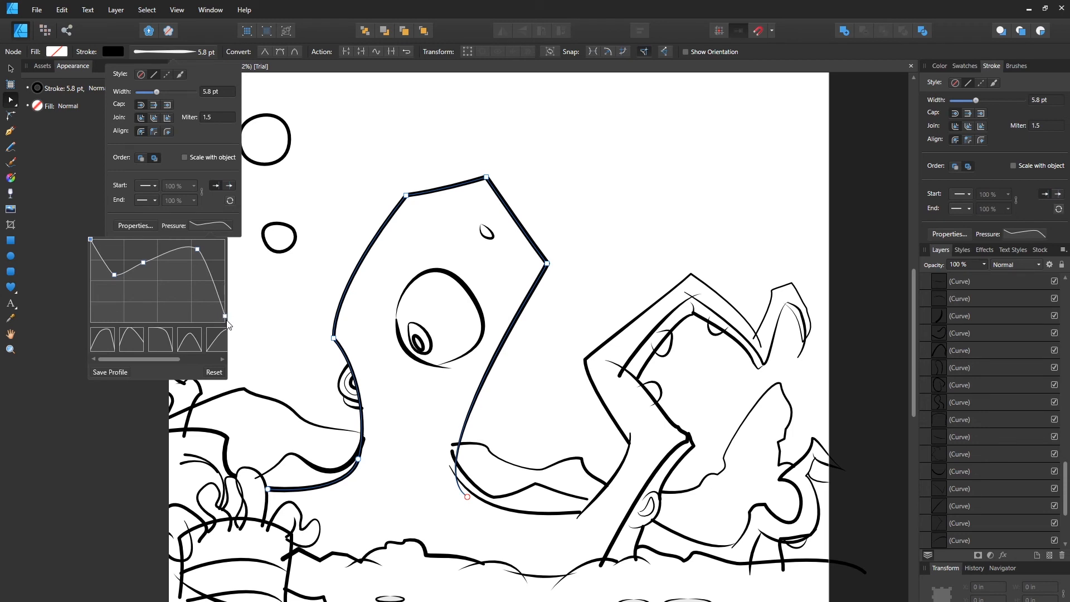
{"action": "mouse_move", "coordinate": [225, 317]}
{"action": "left_mouse_down"}
{"action": "mouse_move", "coordinate": [228, 262]}
{"action": "mouse_move", "coordinate": [227, 328]}
{"action": "mouse_move", "coordinate": [228, 290]}
{"action": "mouse_move", "coordinate": [228, 313]}
{"action": "left_mouse_up"}
{"action": "left_click", "coordinate": [15, 72]}
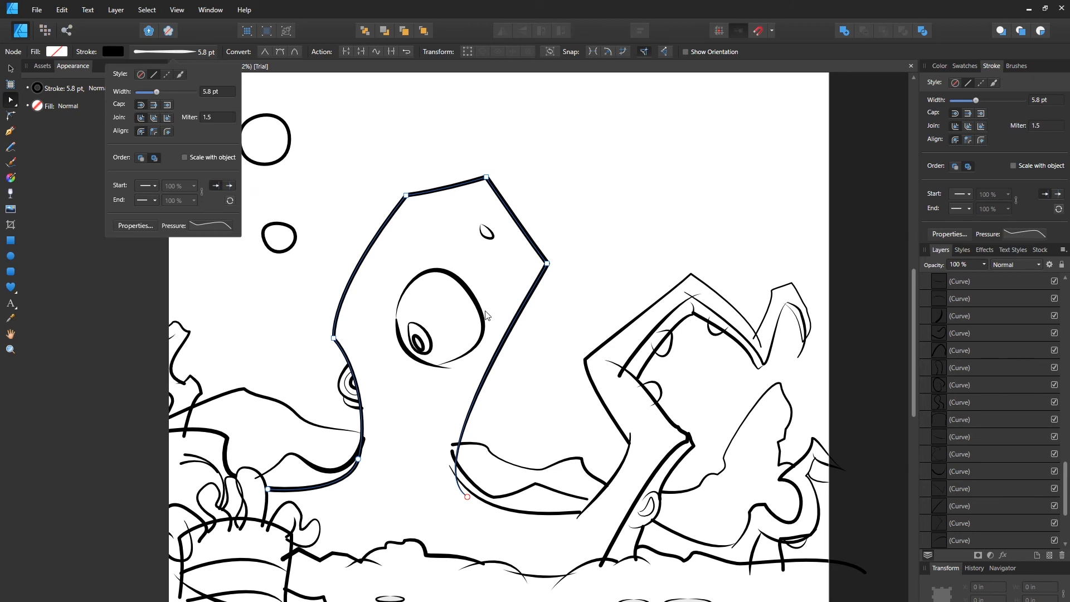
Extend the loose end of the zigzag curve between body and arm with the Node tool until it meets the arm's line
{"action": "left_click", "coordinate": [10, 349]}
{"action": "mouse_move", "coordinate": [553, 462]}
{"action": "left_mouse_down"}
{"action": "mouse_move", "coordinate": [593, 497]}
{"action": "mouse_move", "coordinate": [780, 551]}
{"action": "left_mouse_up"}
{"action": "left_click_drag", "start_coordinate": [638, 473], "coordinate": [544, 277]}
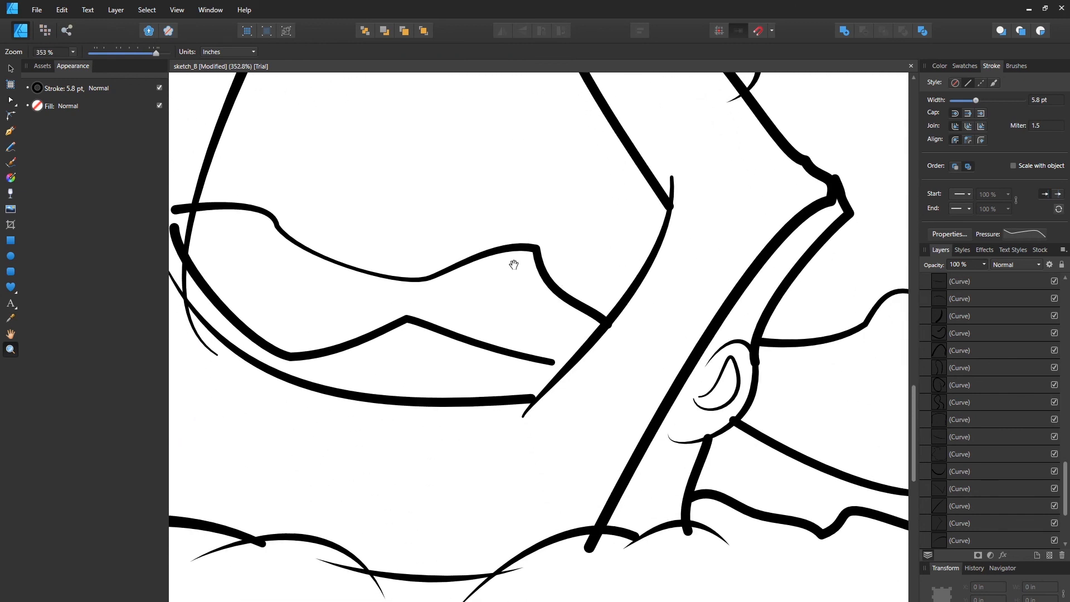
{"action": "left_click", "coordinate": [10, 100]}
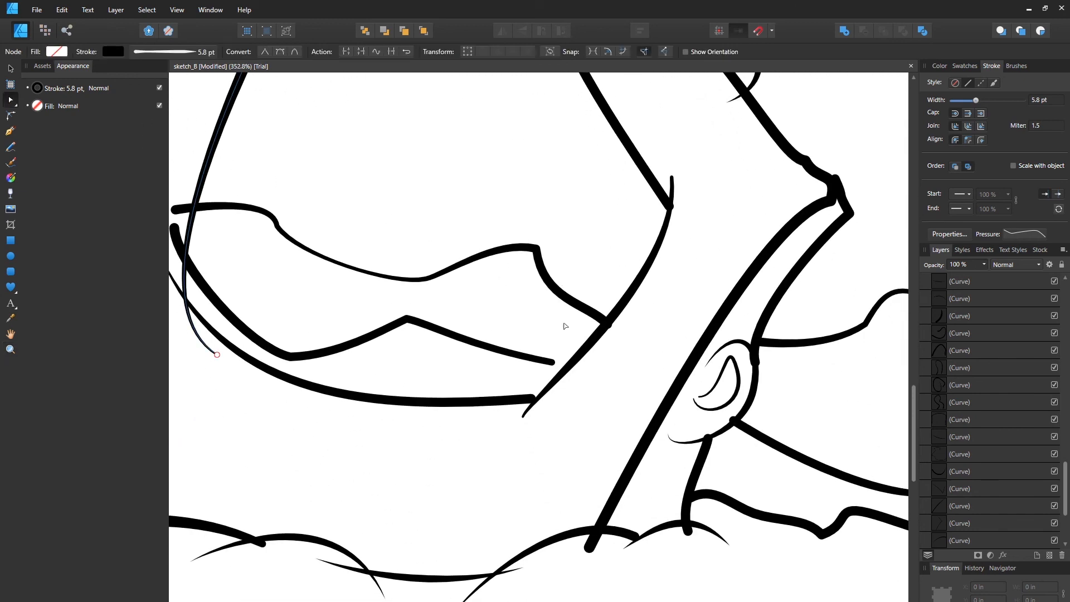
{"action": "left_click", "coordinate": [553, 364]}
{"action": "left_click_drag", "start_coordinate": [552, 362], "coordinate": [576, 358]}
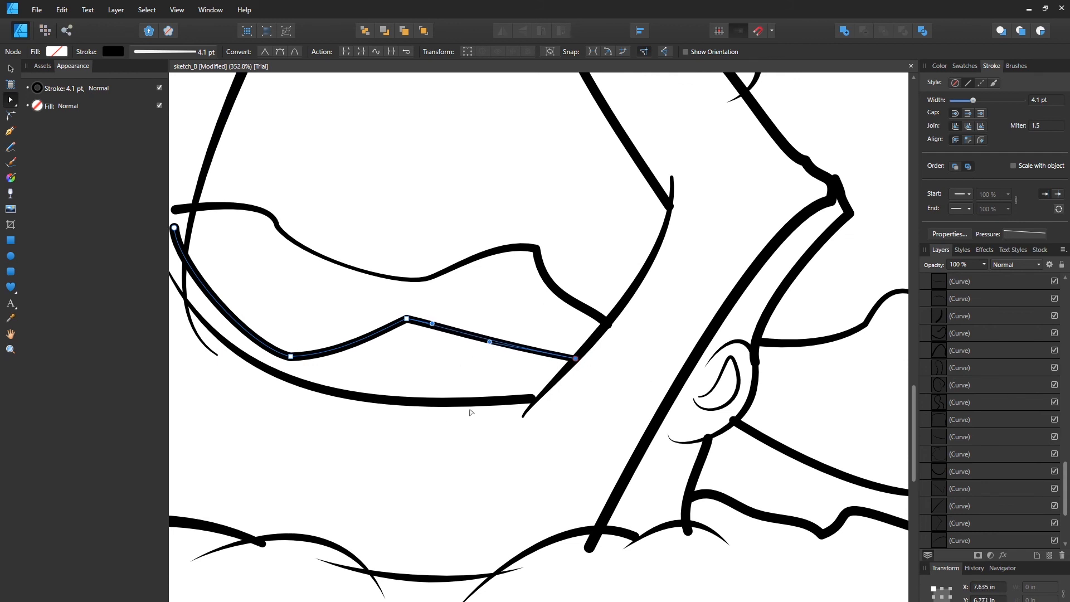
Move the end and middle nodes of the thick curve inside the arm's claw slightly inward and set its stroke to 1.9 pt
{"action": "left_click_drag", "start_coordinate": [672, 363], "coordinate": [349, 534]}
{"action": "left_click_drag", "start_coordinate": [563, 402], "coordinate": [489, 523]}
{"action": "left_click_drag", "start_coordinate": [447, 345], "coordinate": [440, 446]}
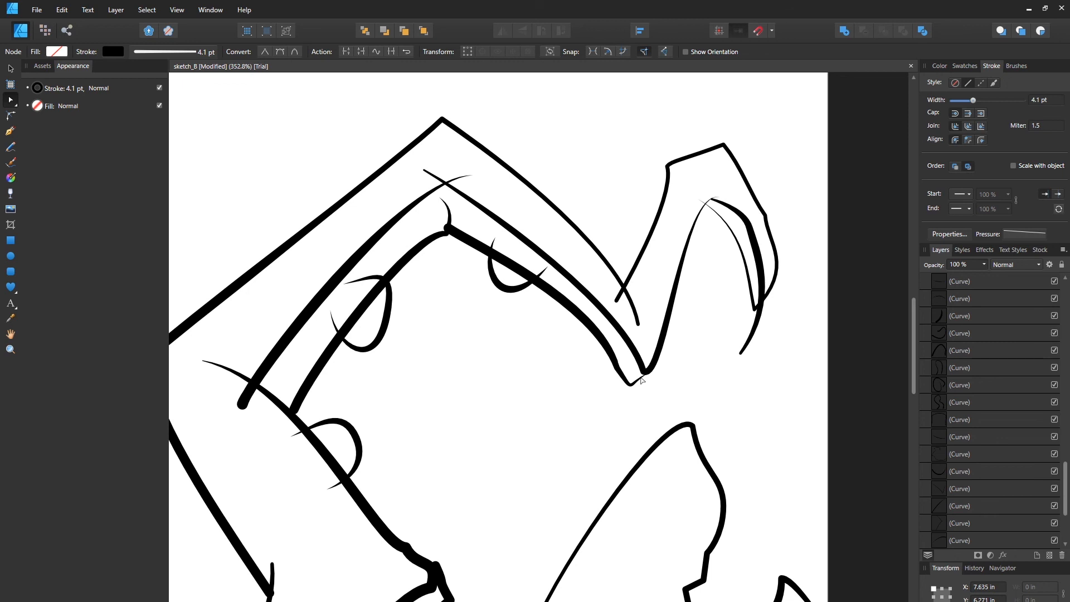
{"action": "left_click_drag", "start_coordinate": [642, 380], "coordinate": [651, 370]}
{"action": "left_click", "coordinate": [741, 353]}
{"action": "left_click_drag", "start_coordinate": [739, 354], "coordinate": [730, 356]}
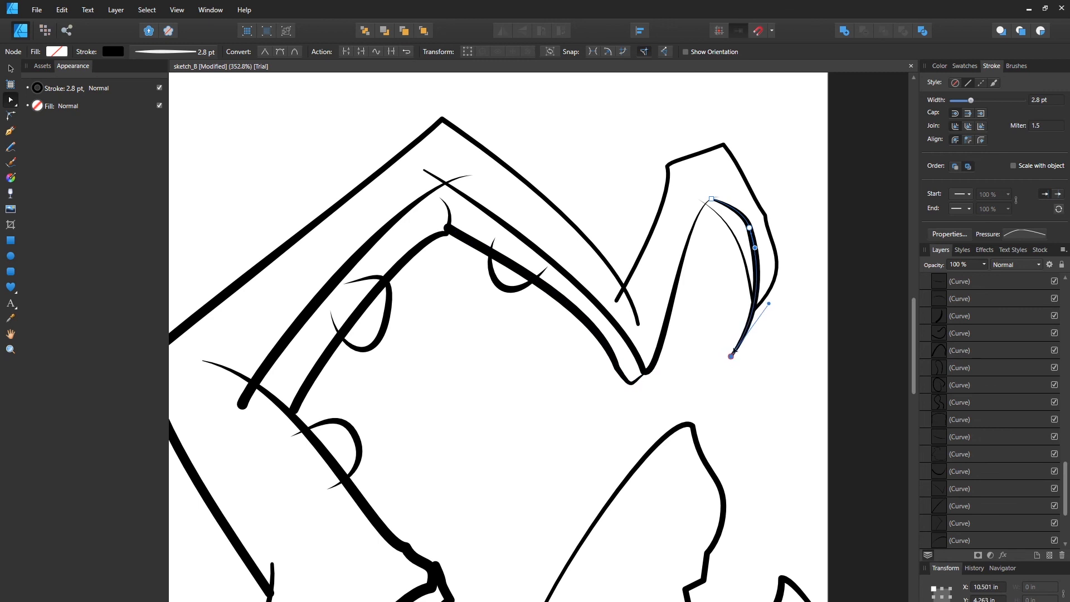
{"action": "left_click_drag", "start_coordinate": [749, 227], "coordinate": [746, 227]}
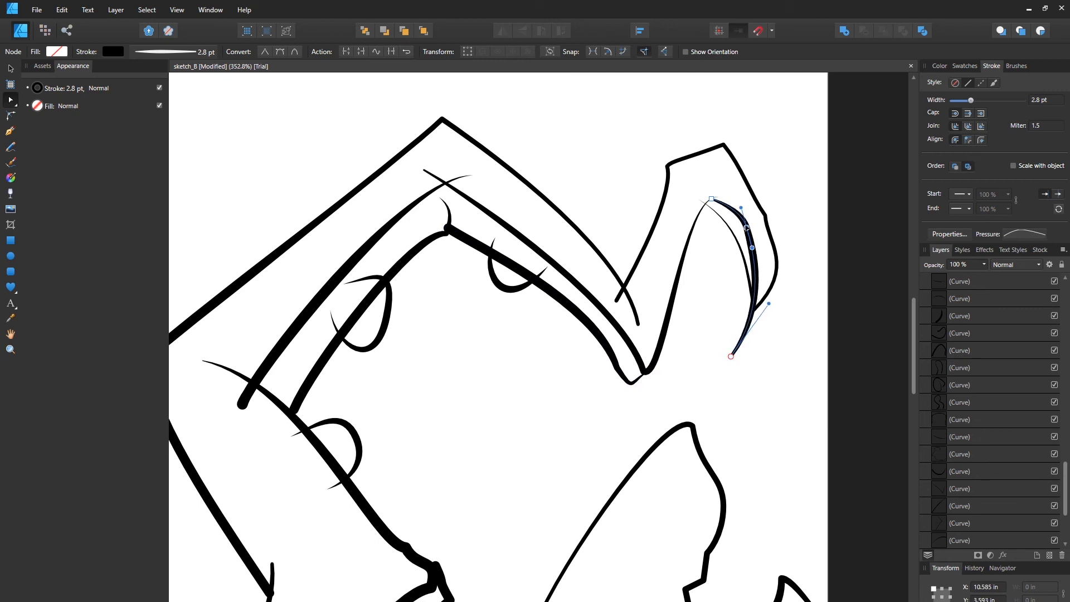
{"action": "left_click", "coordinate": [158, 53]}
{"action": "left_click_drag", "start_coordinate": [153, 92], "coordinate": [151, 92]}
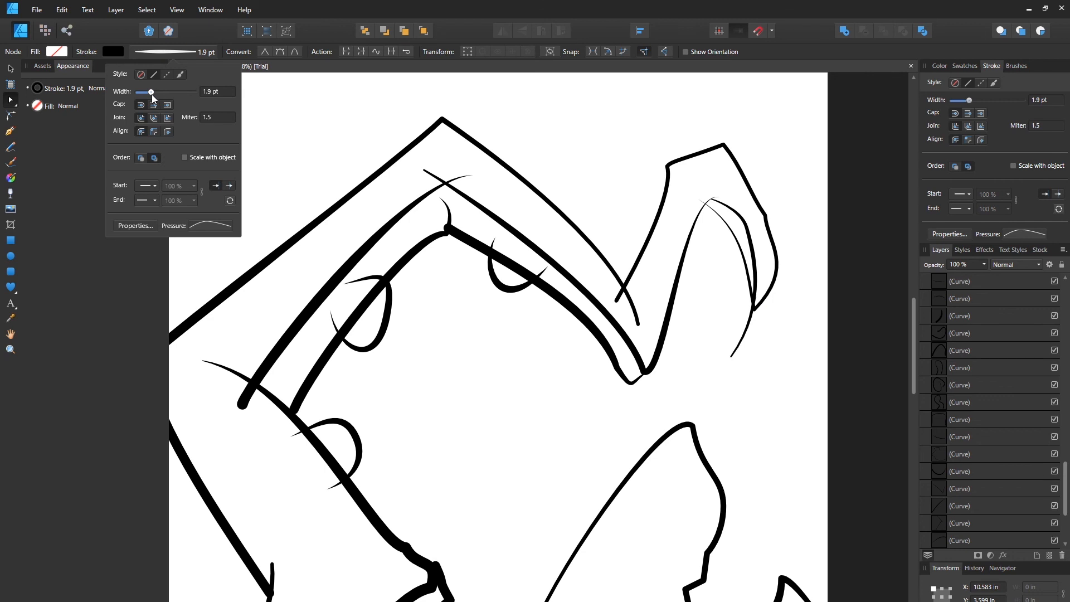
Examine the inked lines up close across the drawing, from the claw to the can and the ground line, for overlapping ends
{"action": "mouse_move", "coordinate": [386, 359]}
{"action": "left_mouse_down"}
{"action": "mouse_move", "coordinate": [615, 192]}
{"action": "mouse_move", "coordinate": [564, 164]}
{"action": "left_mouse_up"}
{"action": "left_click_drag", "start_coordinate": [390, 362], "coordinate": [585, 106]}
{"action": "mouse_move", "coordinate": [358, 361]}
{"action": "left_mouse_down"}
{"action": "mouse_move", "coordinate": [552, 327]}
{"action": "mouse_move", "coordinate": [693, 336]}
{"action": "left_mouse_up"}
{"action": "left_click_drag", "start_coordinate": [301, 314], "coordinate": [617, 262]}
{"action": "mouse_move", "coordinate": [360, 164]}
{"action": "left_mouse_down"}
{"action": "mouse_move", "coordinate": [397, 322]}
{"action": "mouse_move", "coordinate": [406, 311]}
{"action": "mouse_move", "coordinate": [444, 396]}
{"action": "mouse_move", "coordinate": [472, 416]}
{"action": "mouse_move", "coordinate": [663, 414]}
{"action": "left_mouse_up"}
{"action": "left_click_drag", "start_coordinate": [431, 358], "coordinate": [278, 396]}
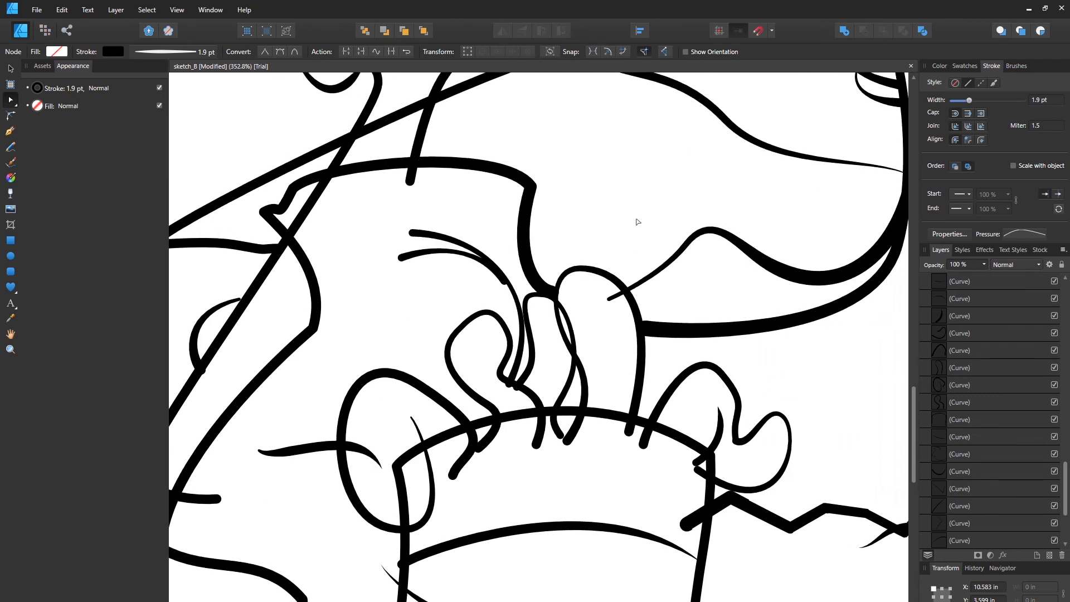
{"action": "left_click_drag", "start_coordinate": [640, 402], "coordinate": [535, 181]}
{"action": "left_click_drag", "start_coordinate": [647, 349], "coordinate": [252, 381]}
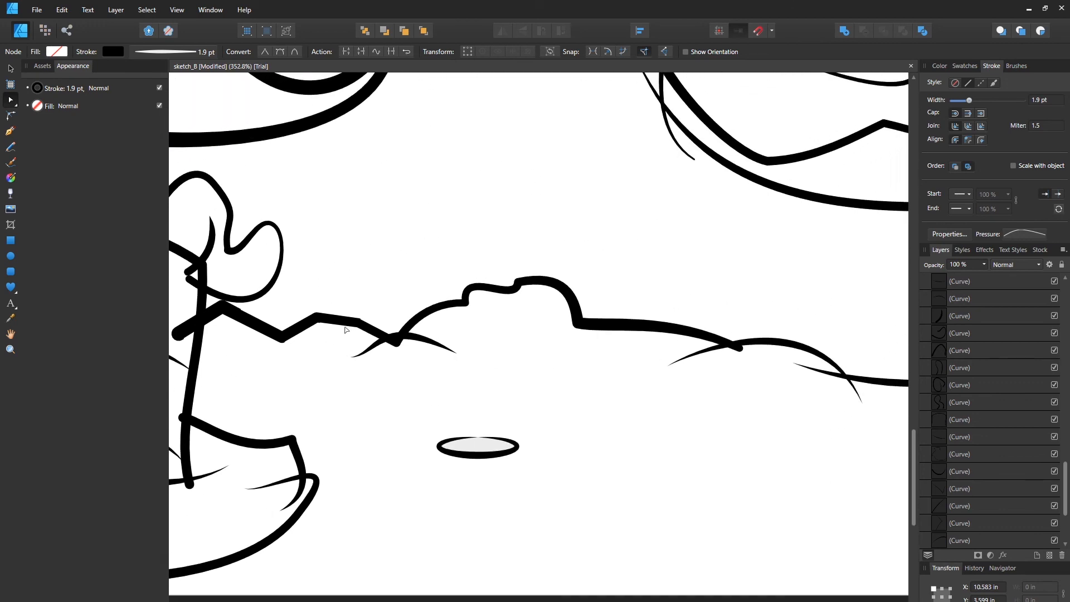